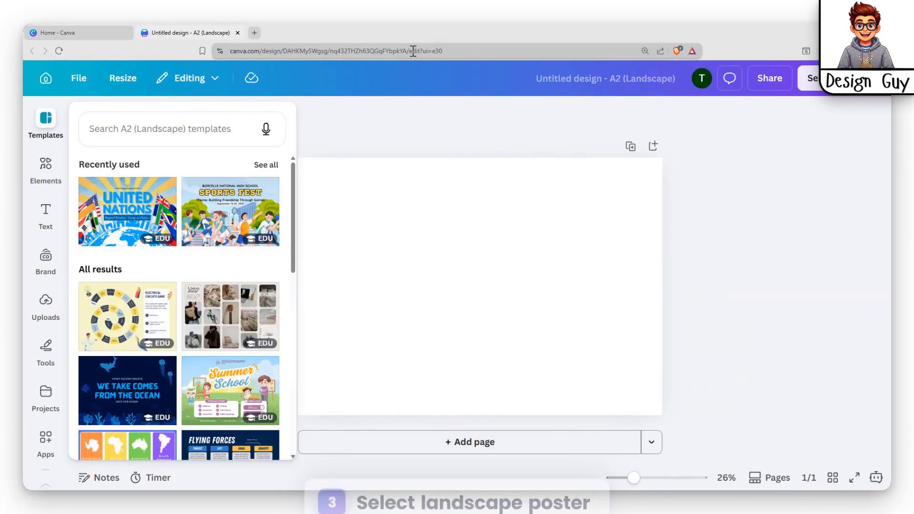
# Step: Browse the A2 landscape poster templates, search them for "anime posters" and look through the results
pyautogui.scroll(-15, 246, 279)
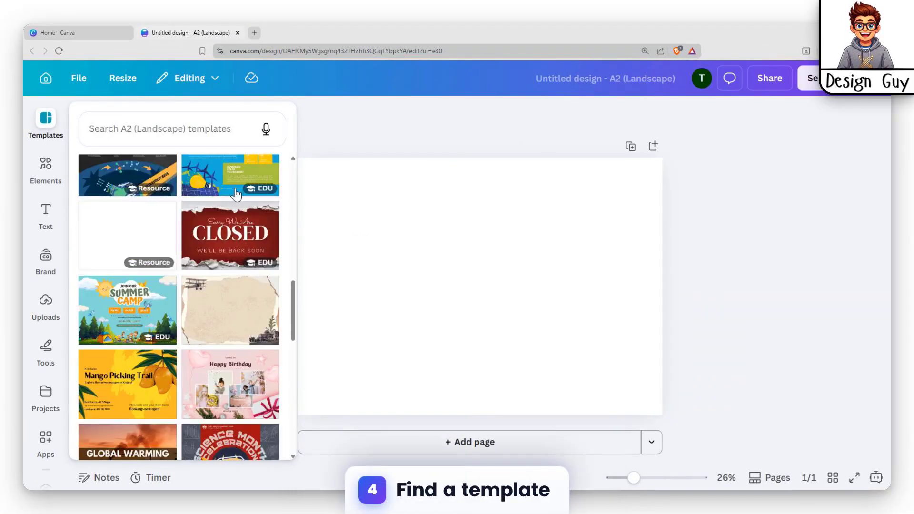
pyautogui.scroll(-6, 214, 288)
pyautogui.scroll(3, 212, 287)
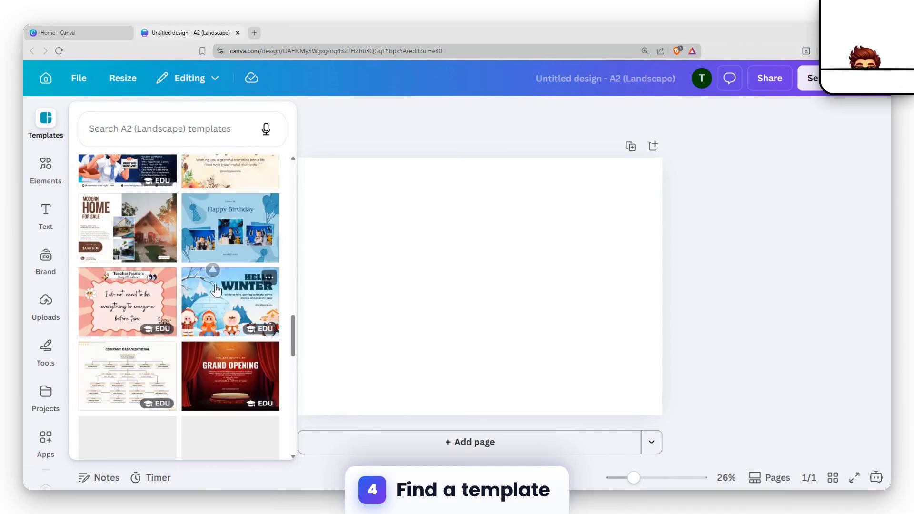
pyautogui.scroll(-10, 172, 356)
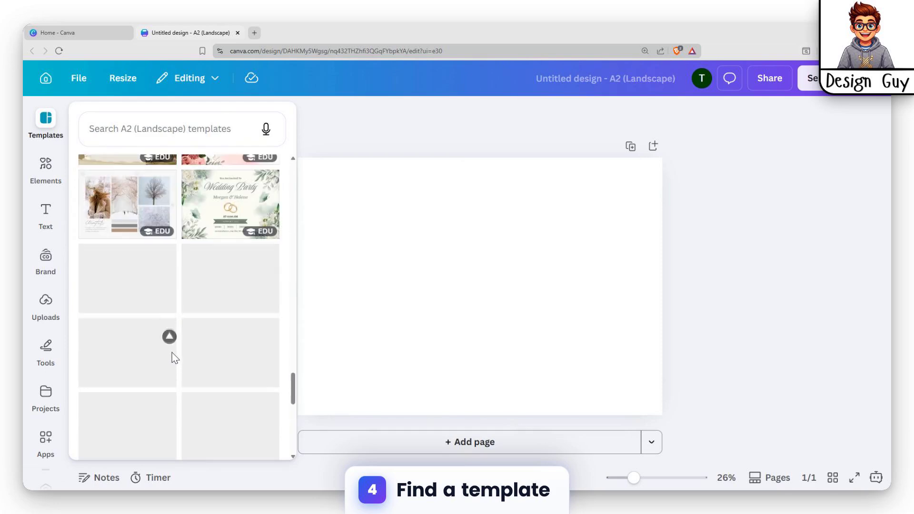
pyautogui.click(151, 132)
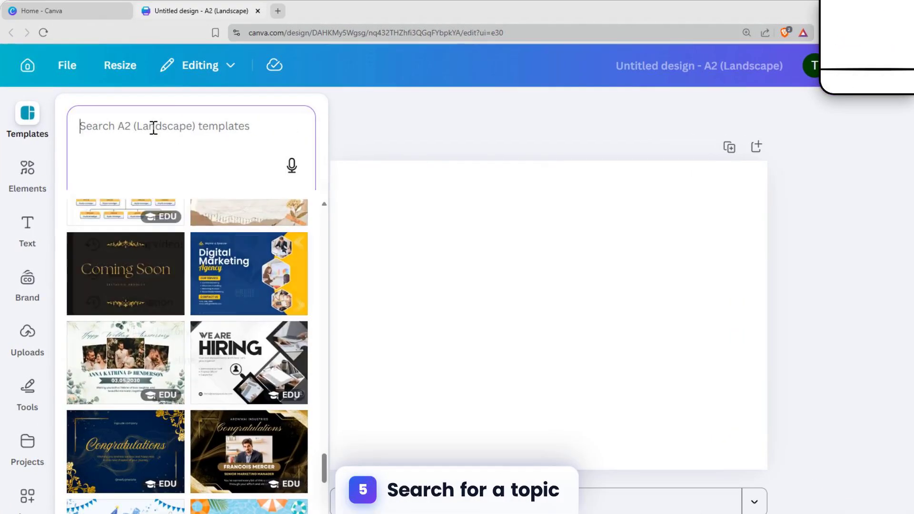
pyautogui.click(152, 125)
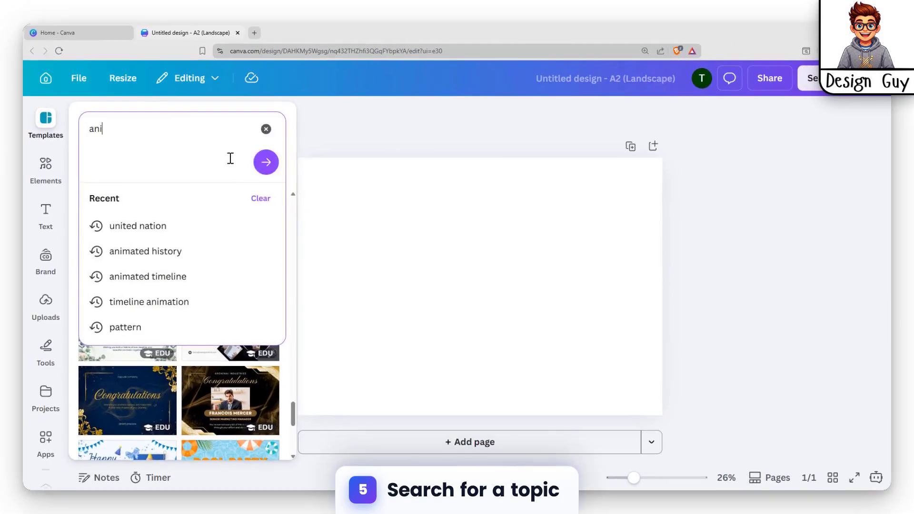
pyautogui.write('anime posters')
pyautogui.press('Return')
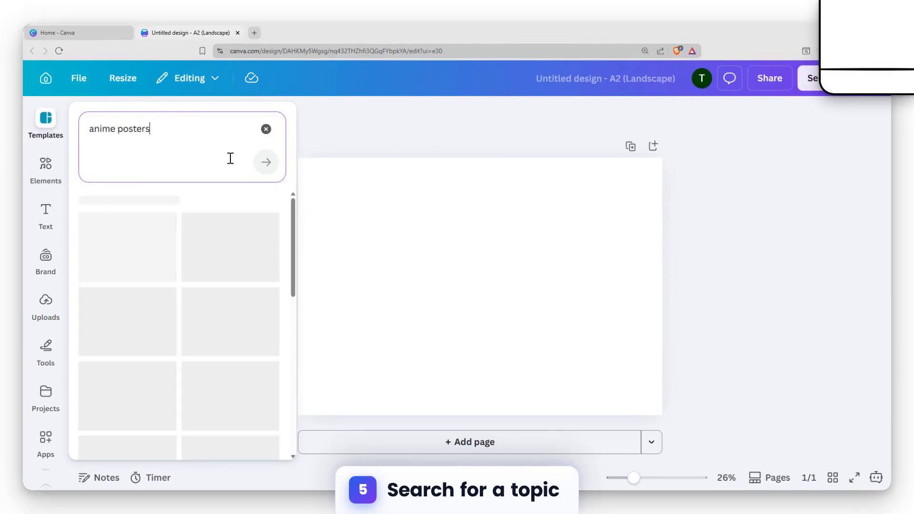
pyautogui.scroll(-15, 130, 303)
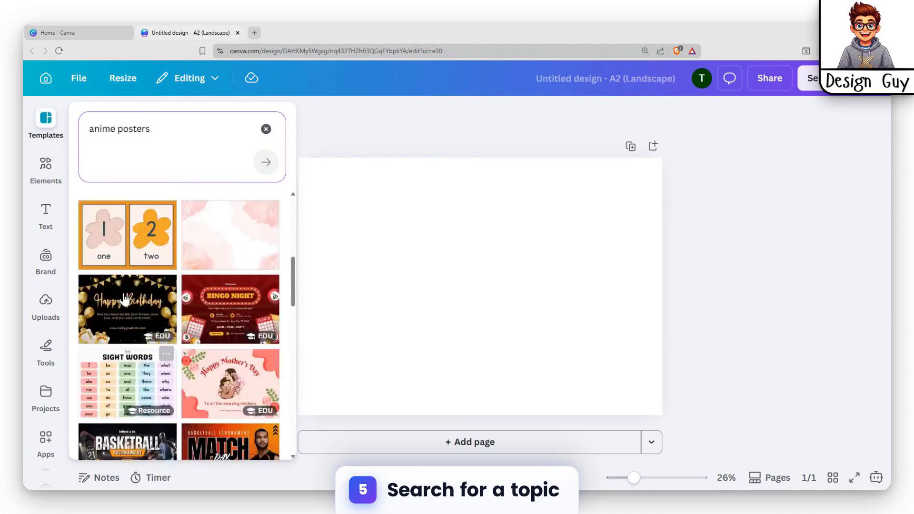
pyautogui.scroll(-10, 129, 304)
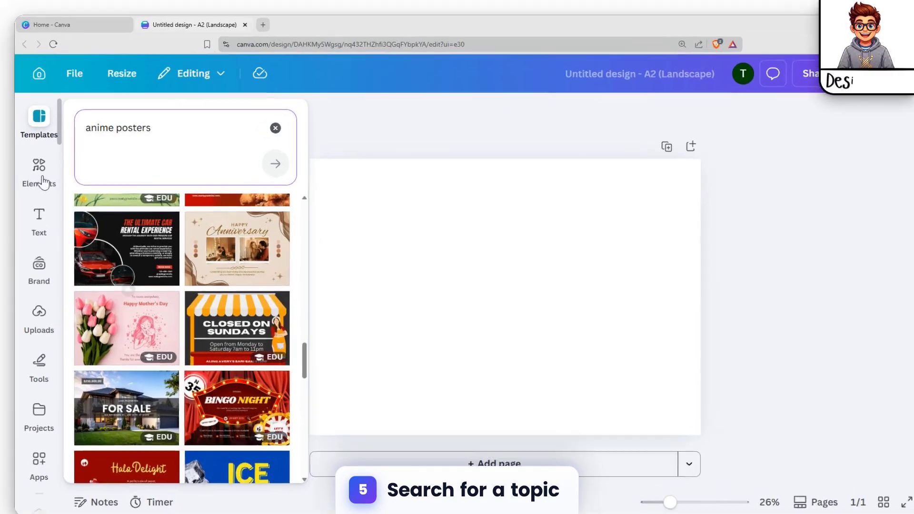
# Step: Generate AI images among the elements from the prompt "anime posters"
pyautogui.click(45, 166)
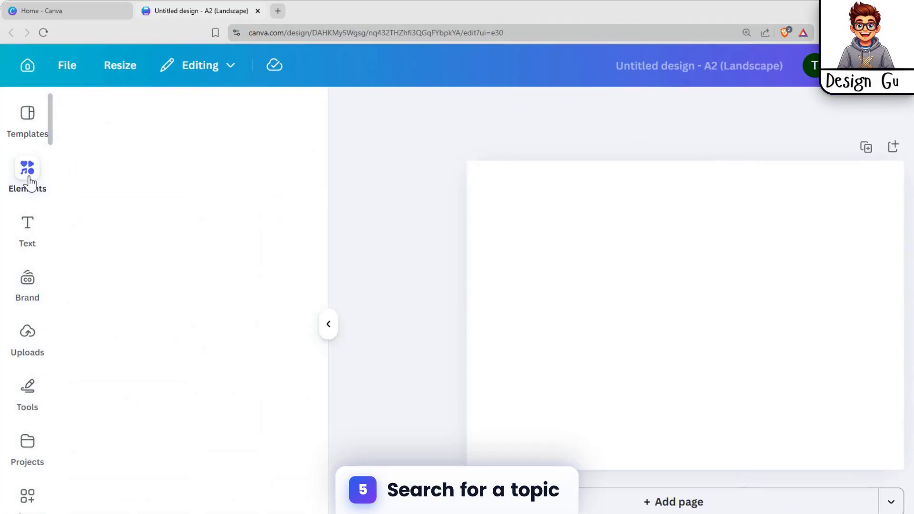
pyautogui.click(170, 136)
pyautogui.write('anime')
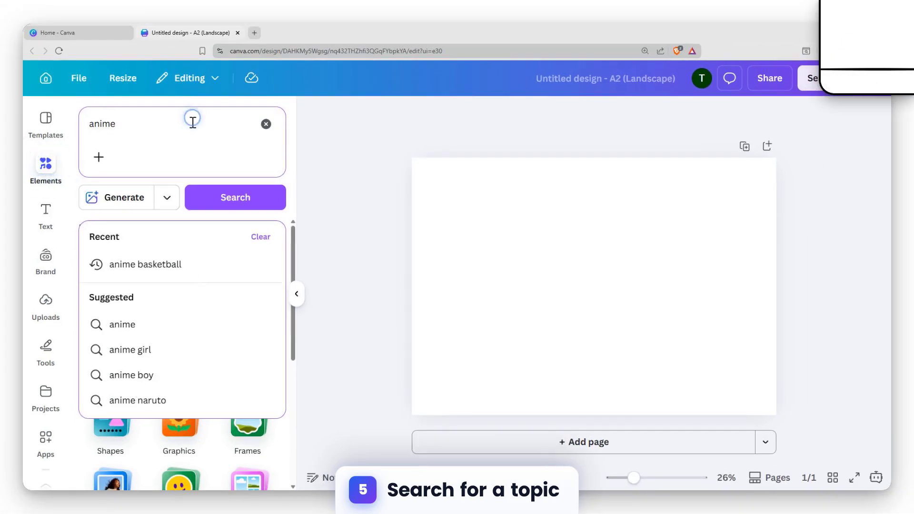
pyautogui.write(' posters')
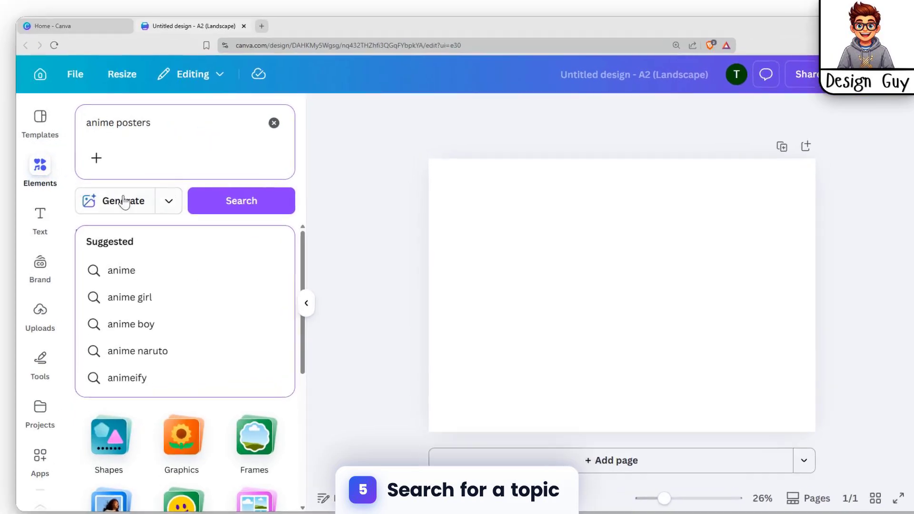
pyautogui.click(121, 200)
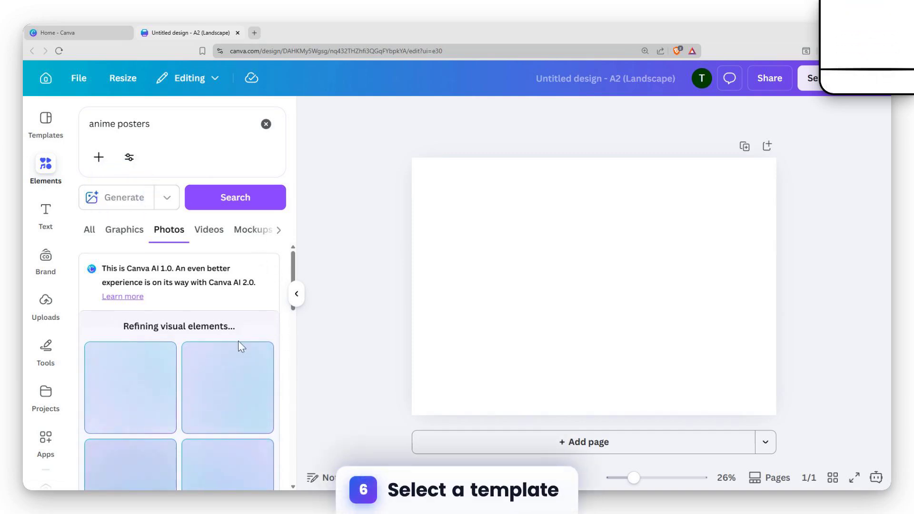
# Step: Add the generated image with the blond hero and diagonally split battle scene, enlarge it to the page height and centre it
pyautogui.scroll(-2, 248, 342)
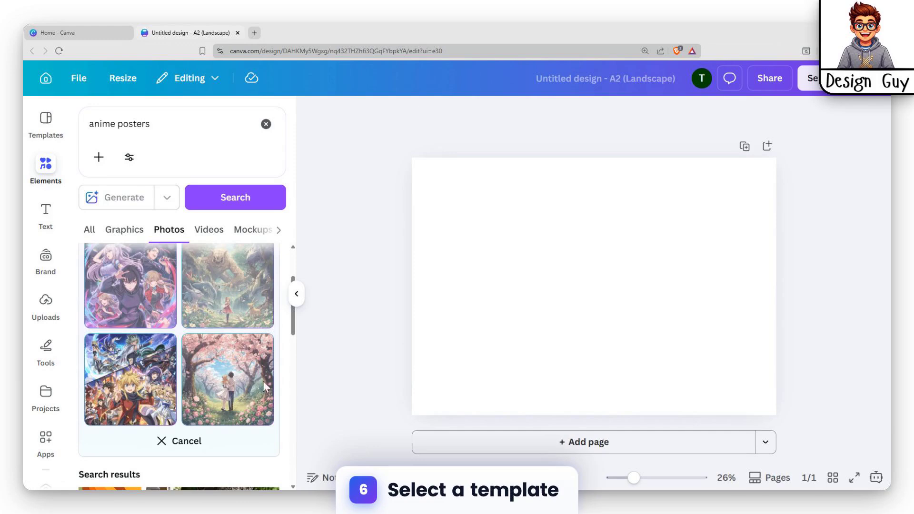
pyautogui.click(133, 395)
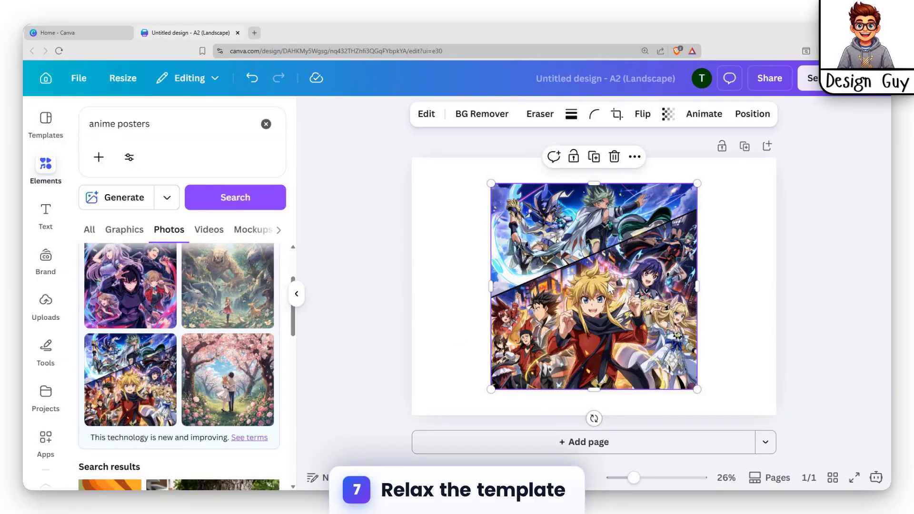
pyautogui.moveTo(609, 289); pyautogui.dragTo(535, 263)
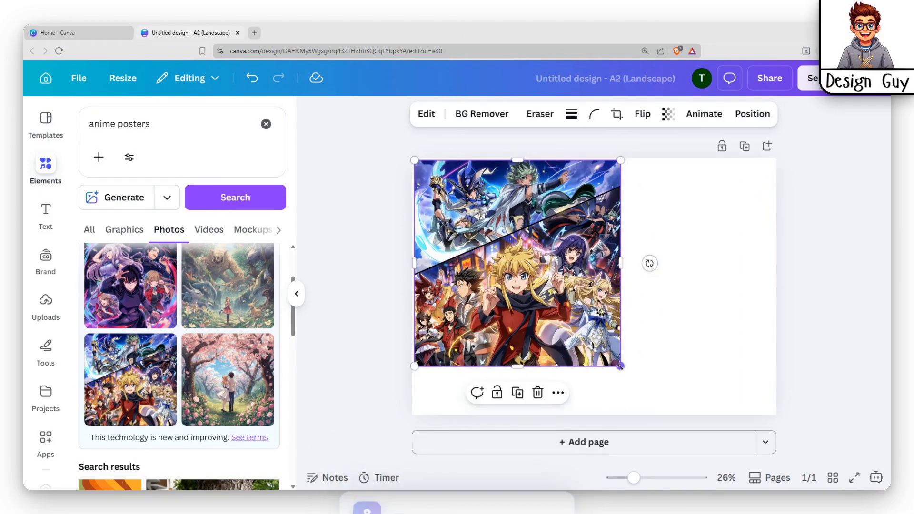
pyautogui.moveTo(620, 366); pyautogui.dragTo(693, 381)
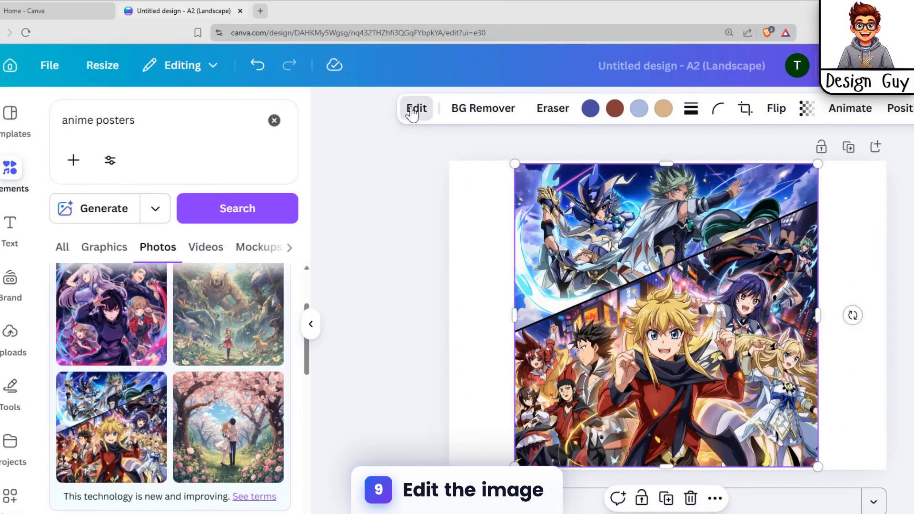
# Step: Expand the anime image to the Whole Page size with Magic Expand
pyautogui.click(402, 112)
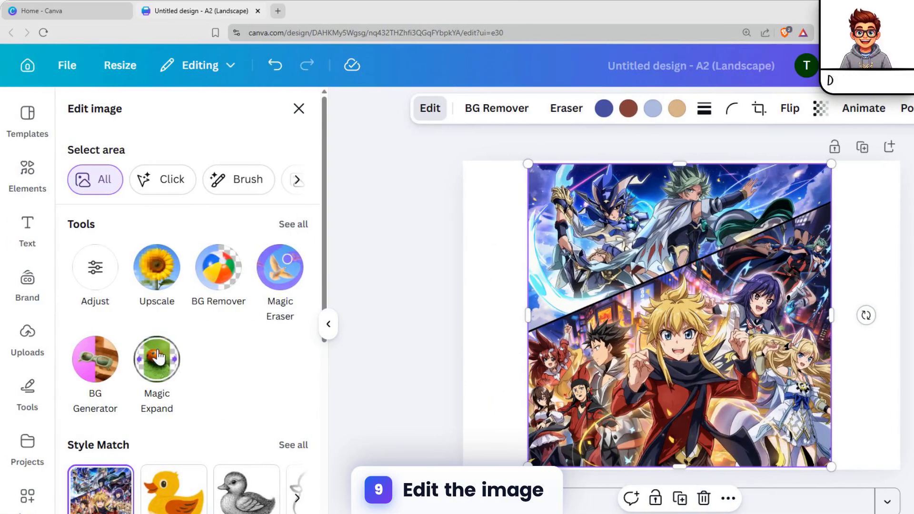
pyautogui.click(157, 358)
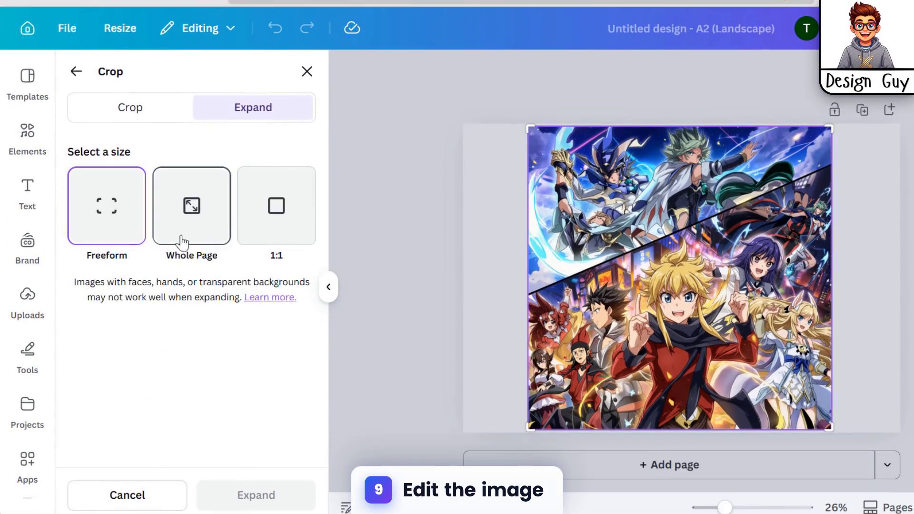
pyautogui.click(199, 200)
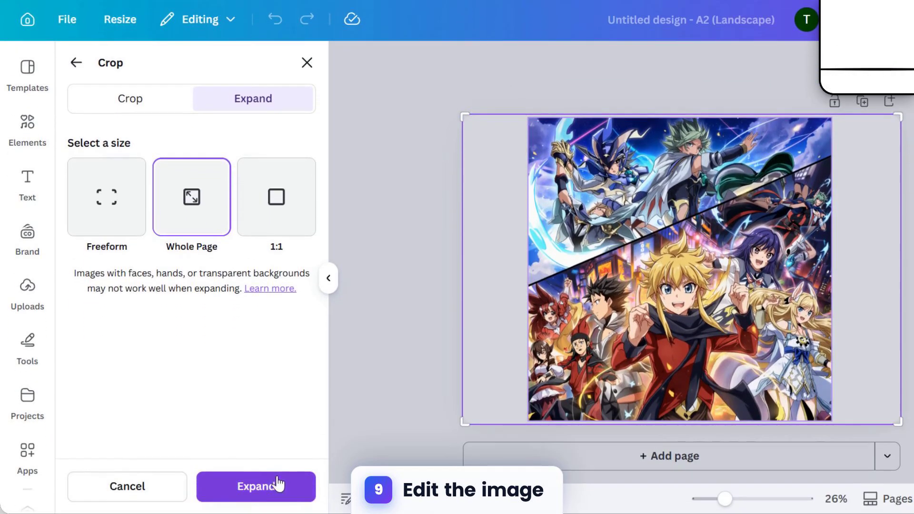
pyautogui.click(278, 485)
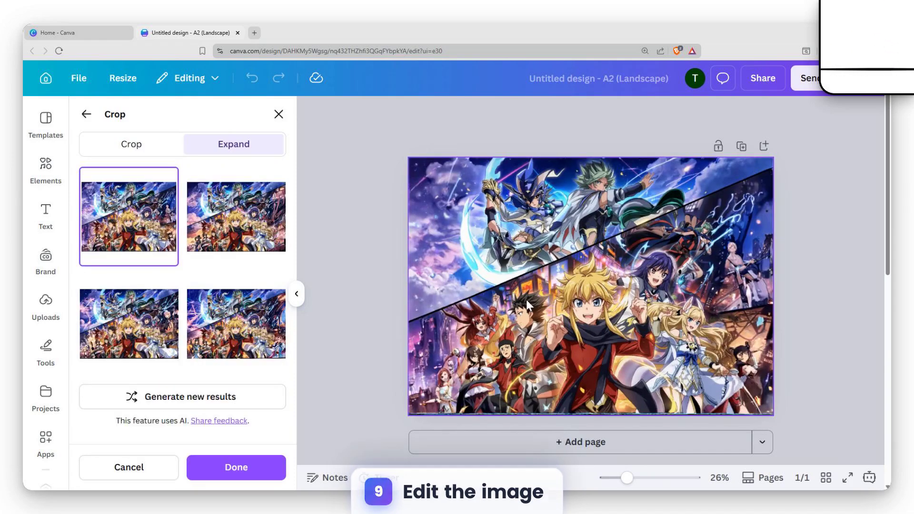
# Step: Compare the four expanded versions of the image and apply the third one, with the pink-haired character in dark clothing
pyautogui.click(238, 222)
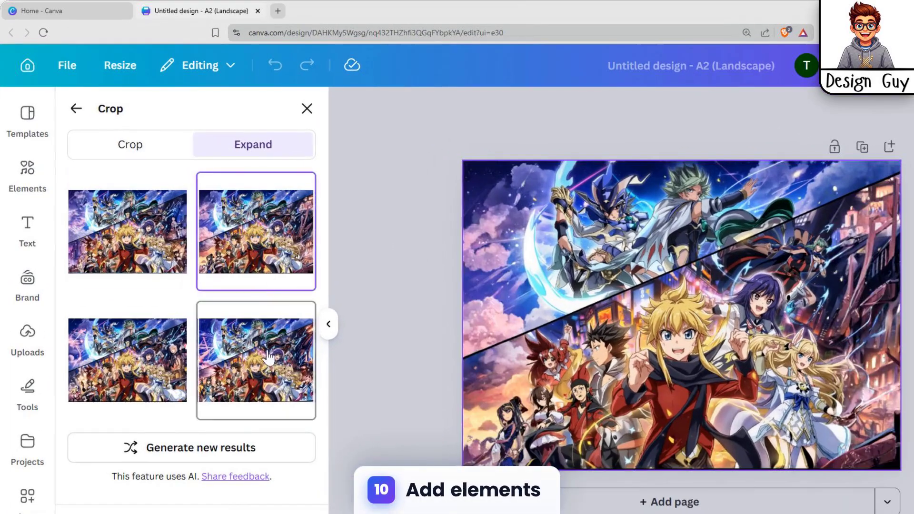
pyautogui.click(269, 357)
pyautogui.click(143, 360)
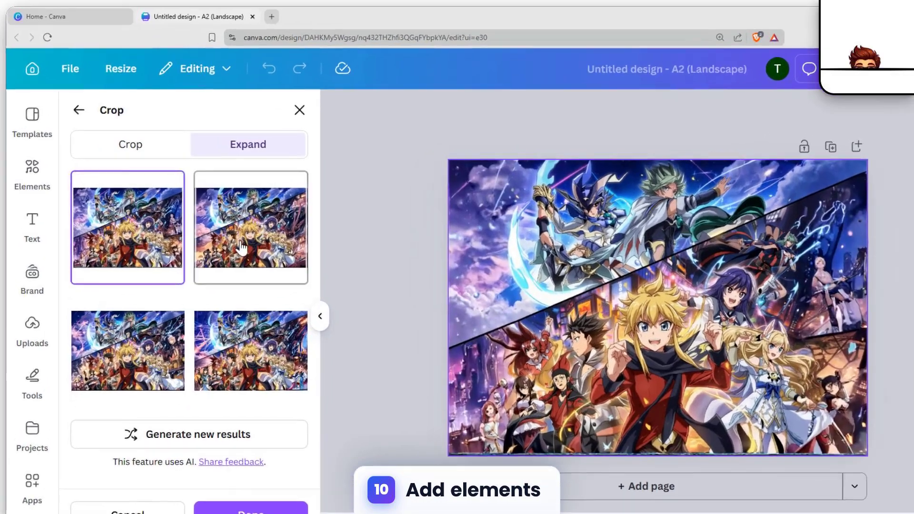
pyautogui.click(227, 261)
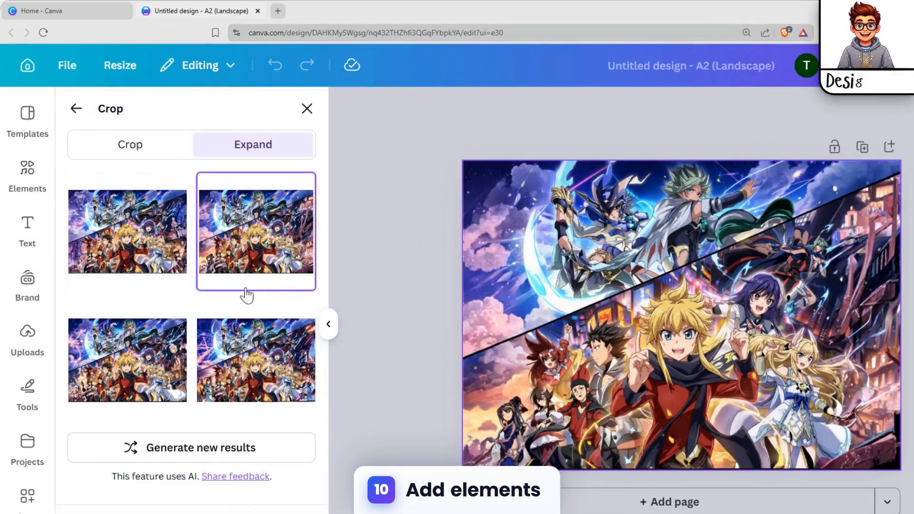
pyautogui.click(259, 340)
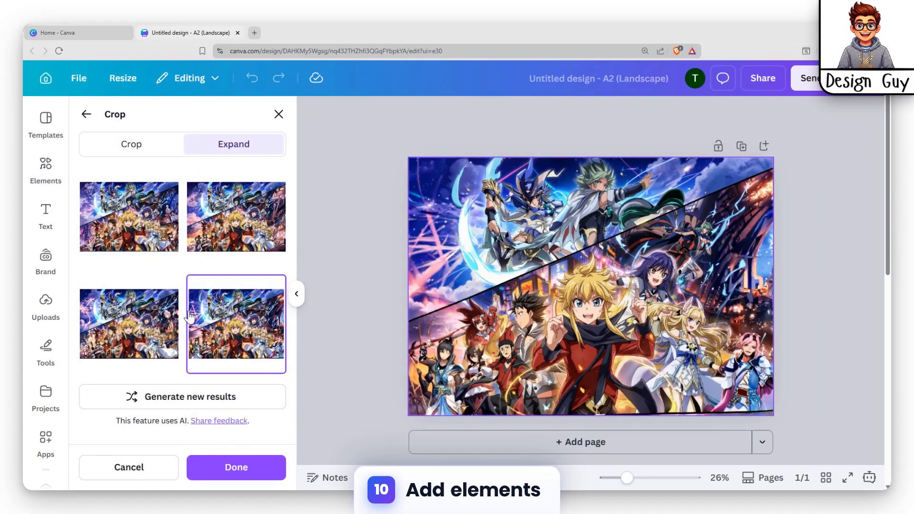
pyautogui.click(138, 309)
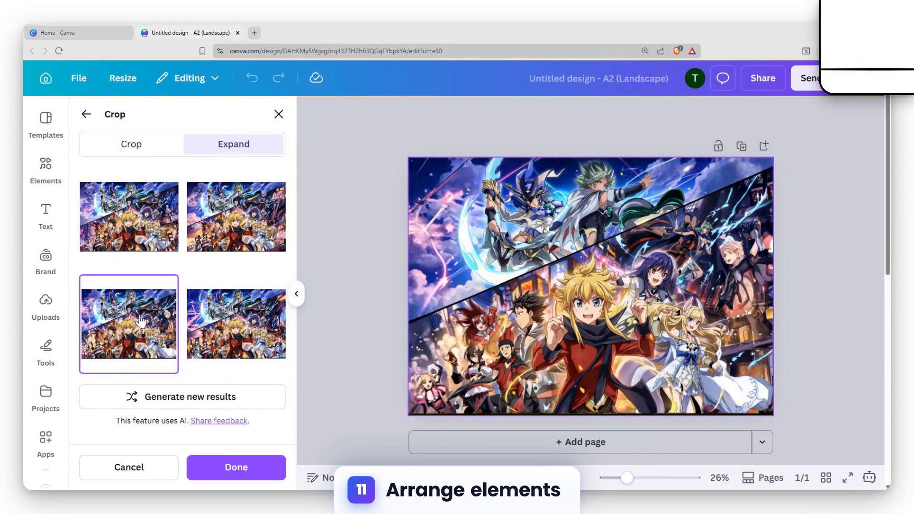
pyautogui.click(175, 238)
pyautogui.click(226, 232)
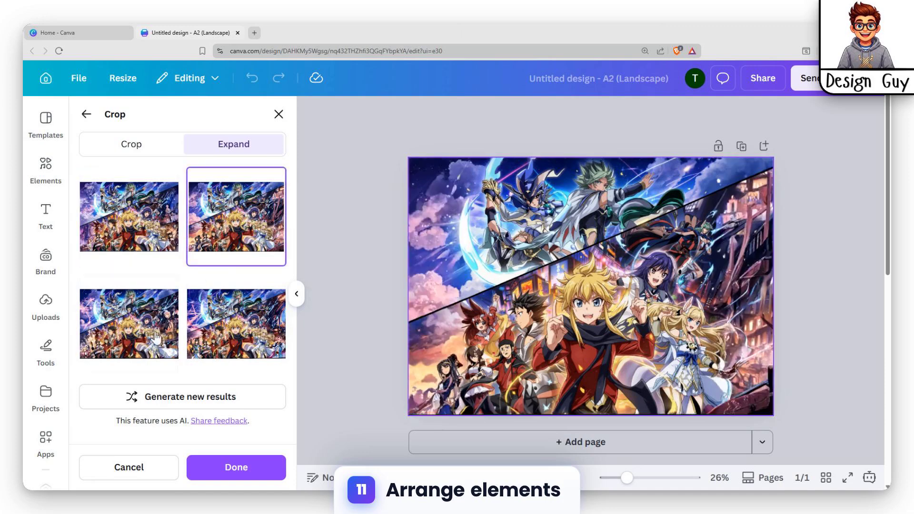
pyautogui.click(139, 340)
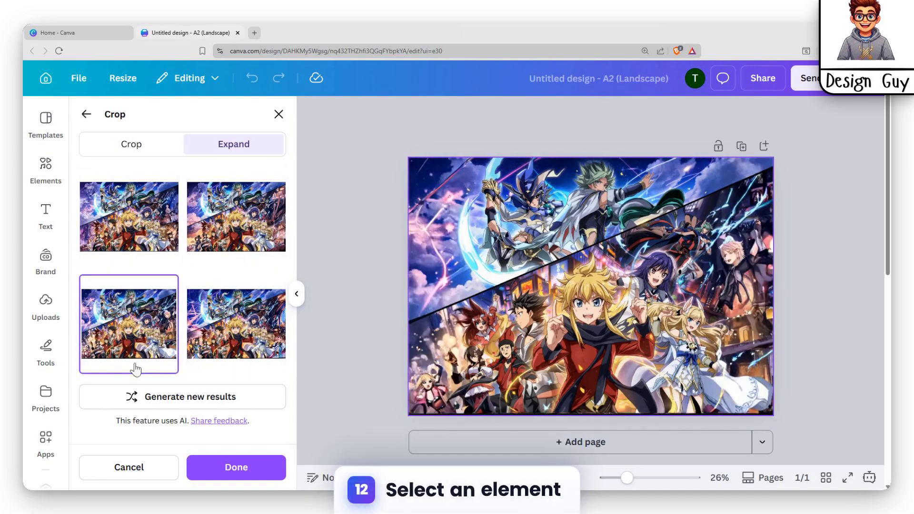
pyautogui.click(238, 467)
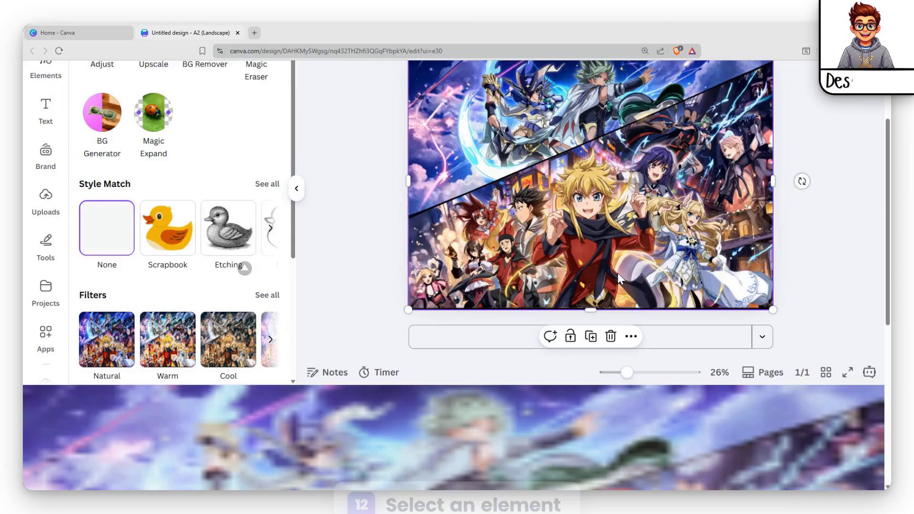
pyautogui.scroll(2, 224, 326)
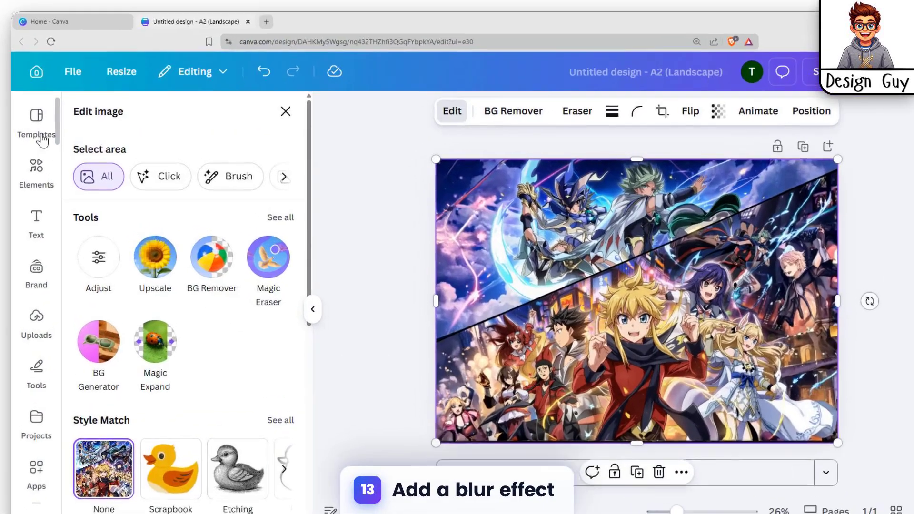
# Step: Replace the element search text with "blurr" and run the search
pyautogui.click(46, 125)
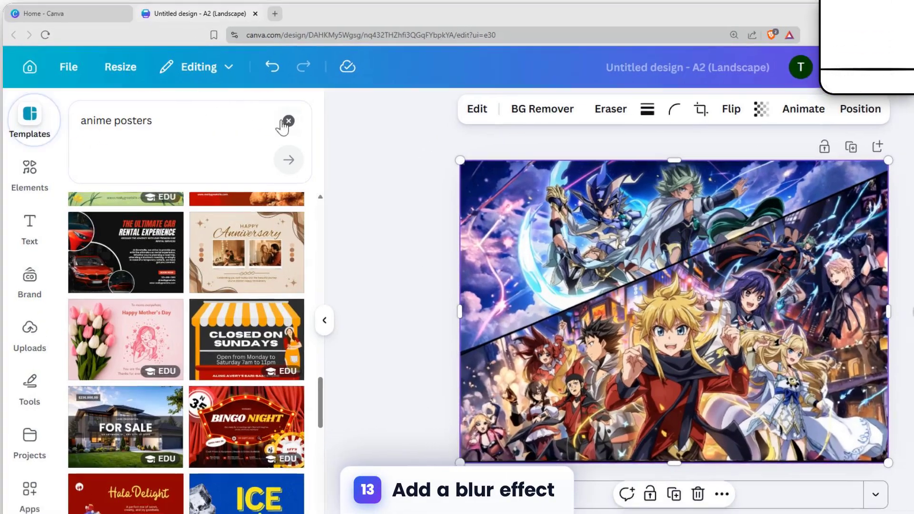
pyautogui.click(32, 169)
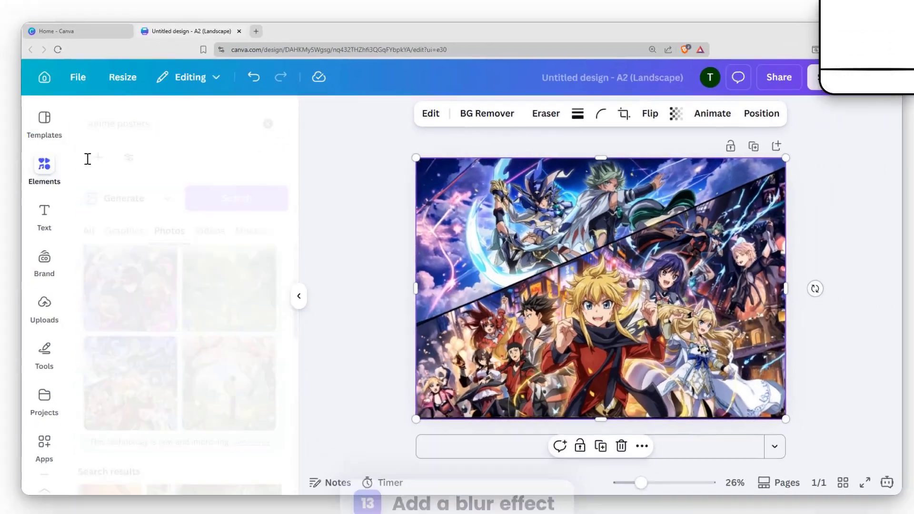
pyautogui.click(292, 121)
pyautogui.click(181, 138)
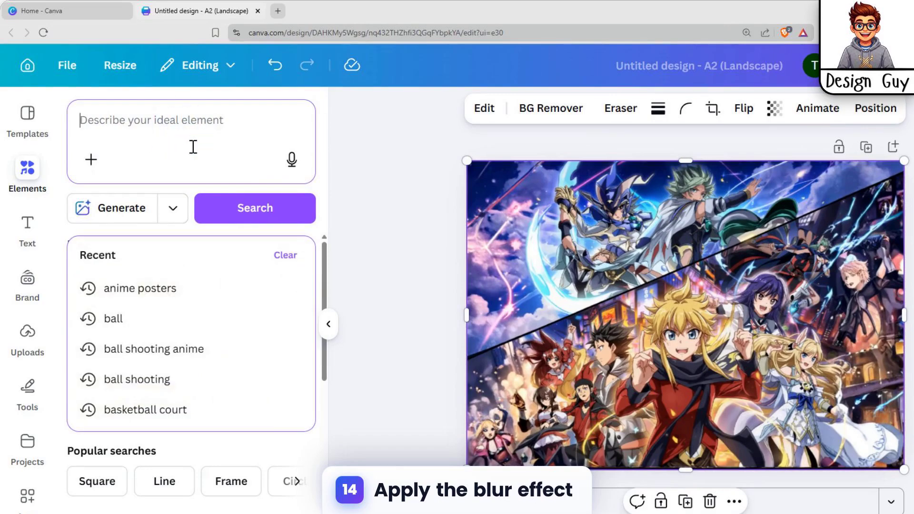
pyautogui.write('blurr')
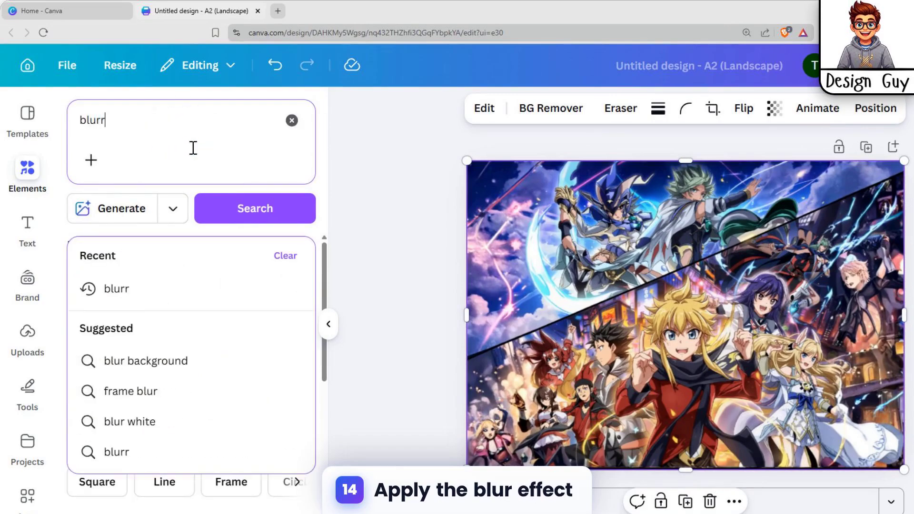
pyautogui.press('Return')
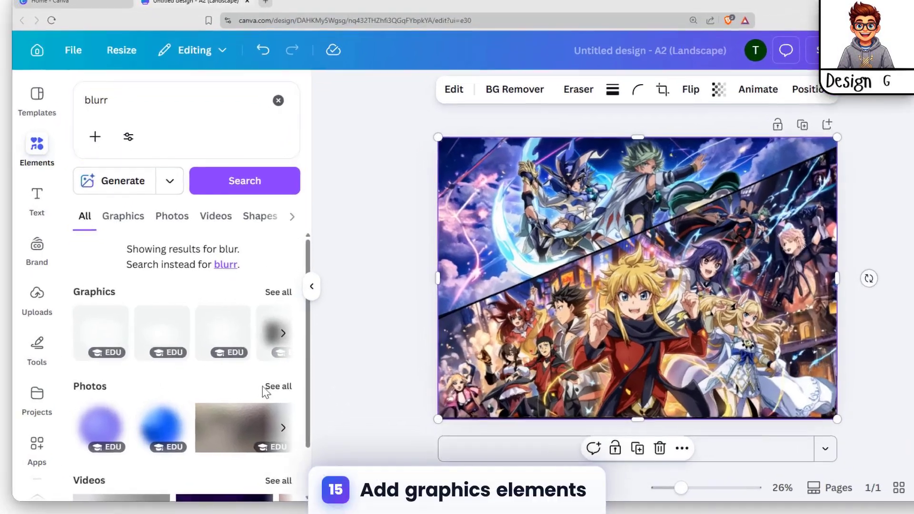
# Step: Browse the photo results of the blur search and switch to its graphics results
pyautogui.click(285, 434)
pyautogui.scroll(-5, 242, 303)
pyautogui.scroll(5, 256, 300)
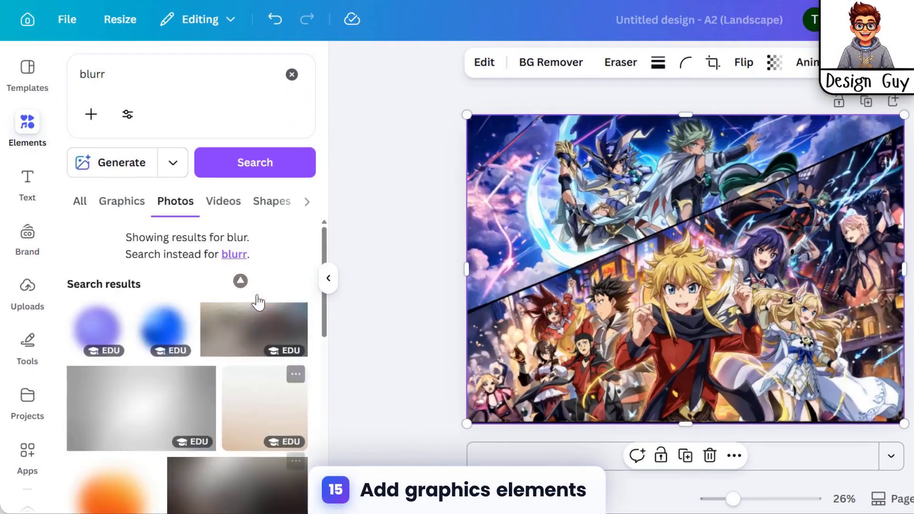
pyautogui.scroll(-12, 255, 348)
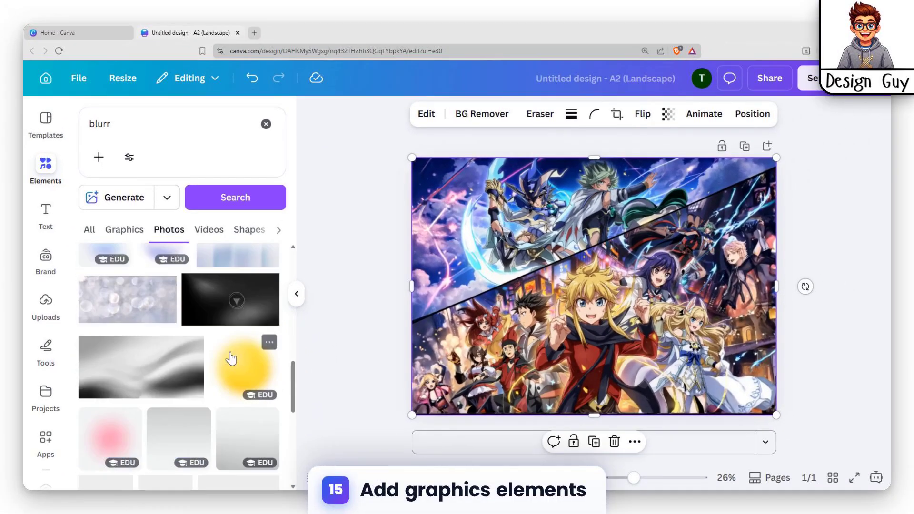
pyautogui.scroll(-5, 231, 358)
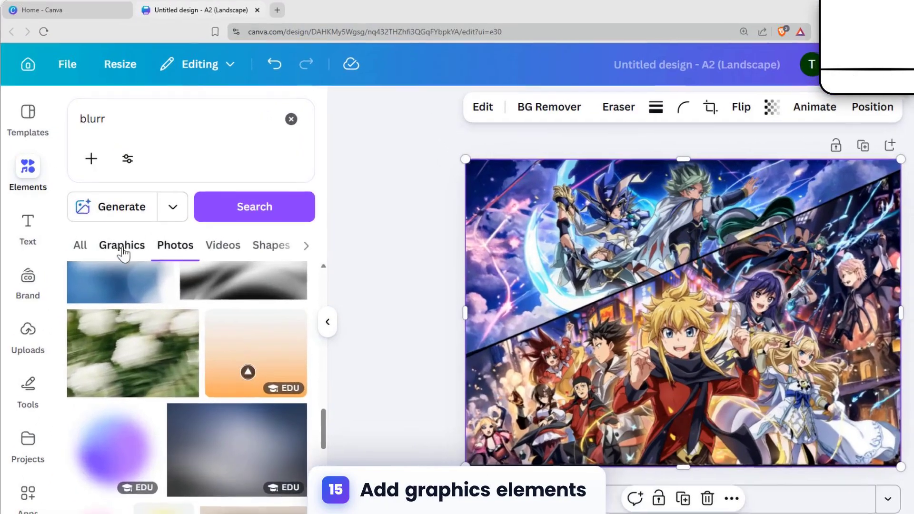
pyautogui.click(124, 229)
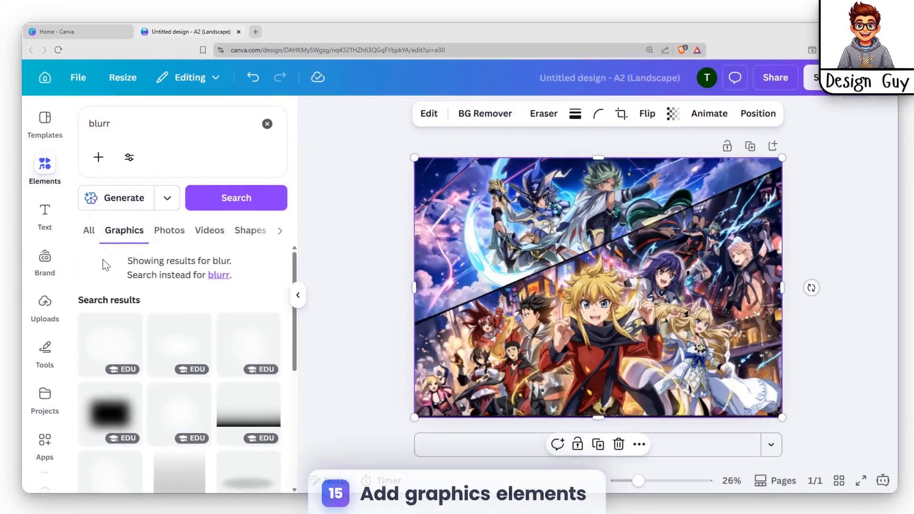
# Step: Add the blue gradient blur graphic to the lower part of the poster and extend it to the page's left edge
pyautogui.scroll(-5, 193, 417)
pyautogui.scroll(-2, 200, 402)
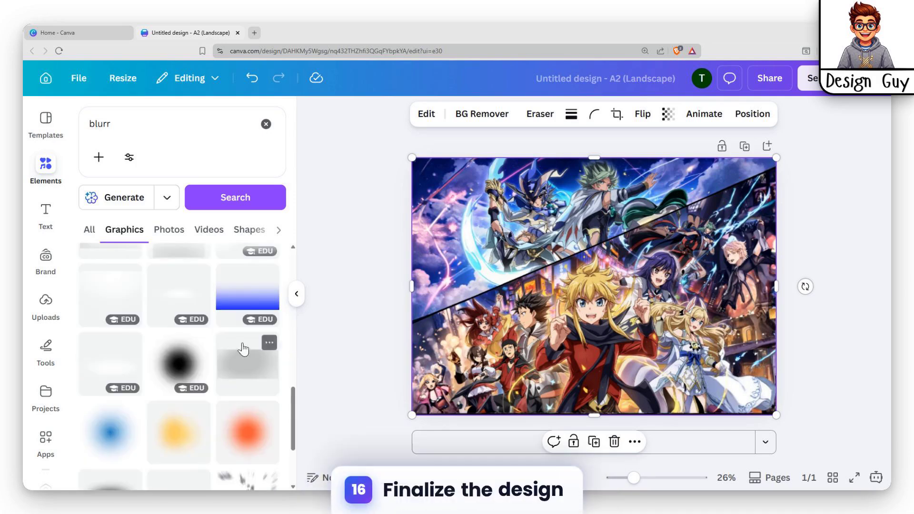
pyautogui.click(249, 303)
pyautogui.moveTo(702, 342); pyautogui.dragTo(727, 397)
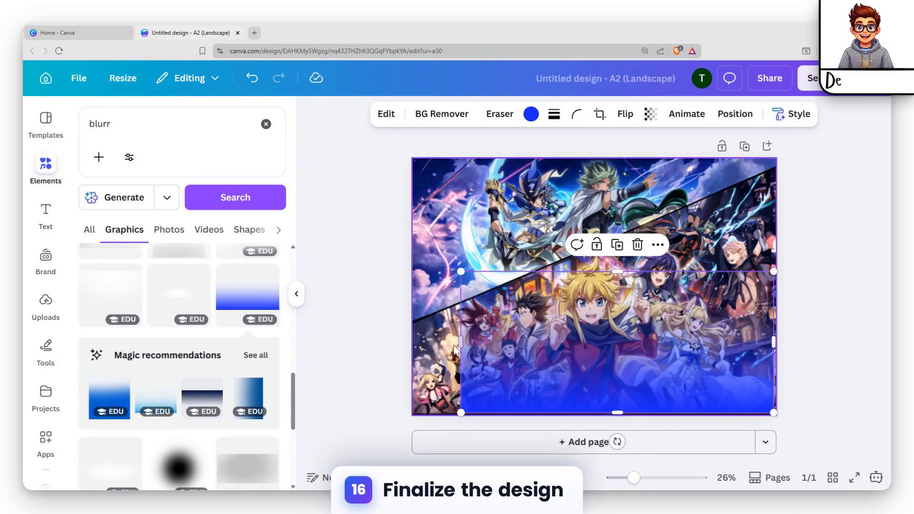
pyautogui.moveTo(460, 275); pyautogui.dragTo(413, 276)
pyautogui.click(783, 336)
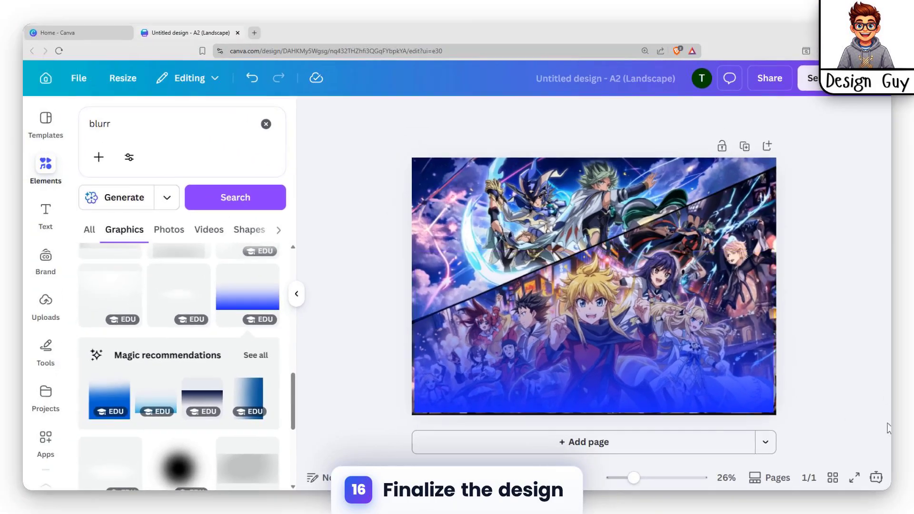
# Step: Lower the blue gradient's top edge to about mid-page and fit its sides and base to the page edges
pyautogui.click(622, 239)
pyautogui.click(599, 361)
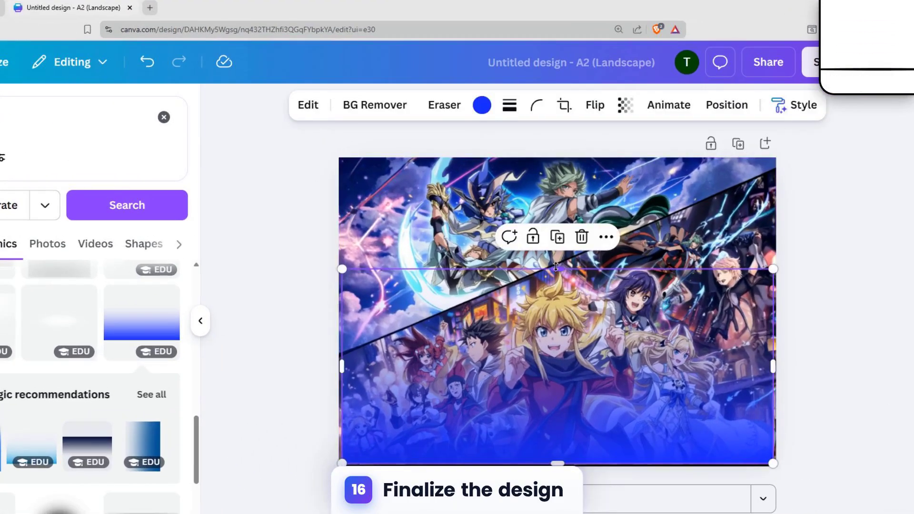
pyautogui.moveTo(594, 249); pyautogui.dragTo(538, 305)
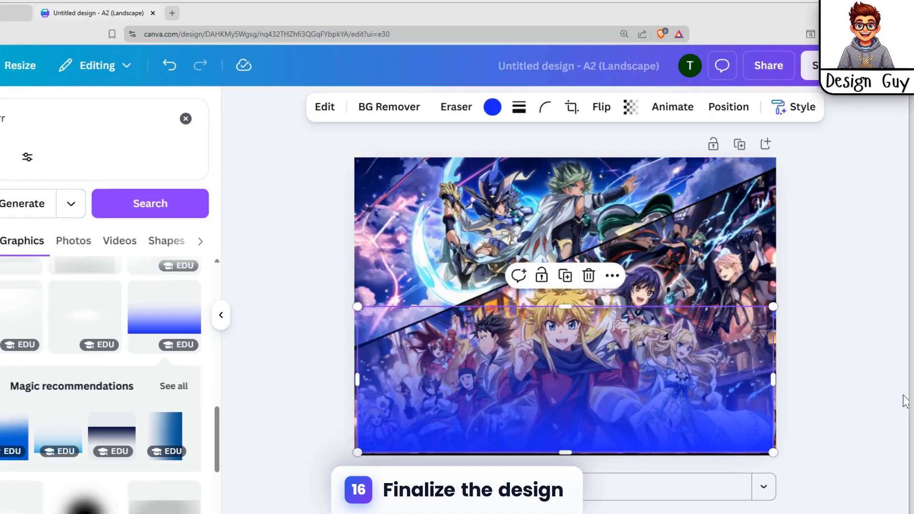
pyautogui.click(907, 409)
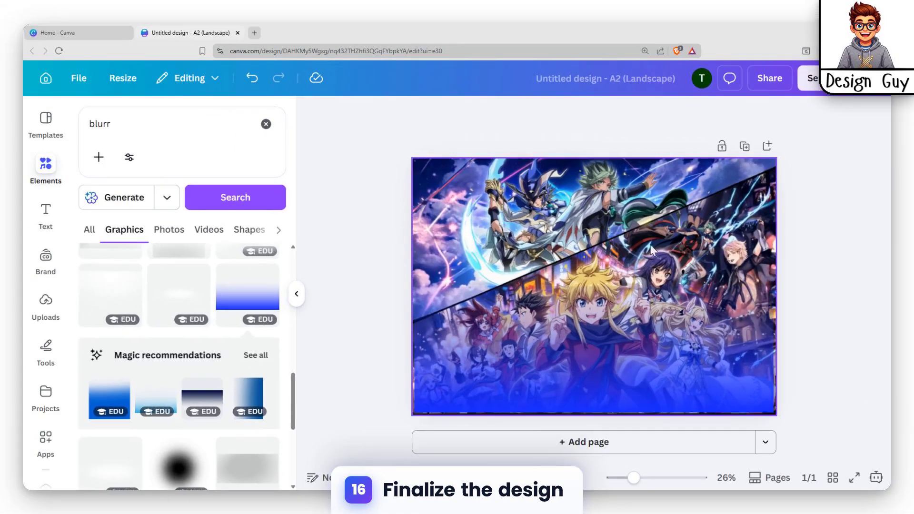
pyautogui.click(652, 250)
pyautogui.moveTo(595, 415); pyautogui.dragTo(598, 417)
pyautogui.click(727, 363)
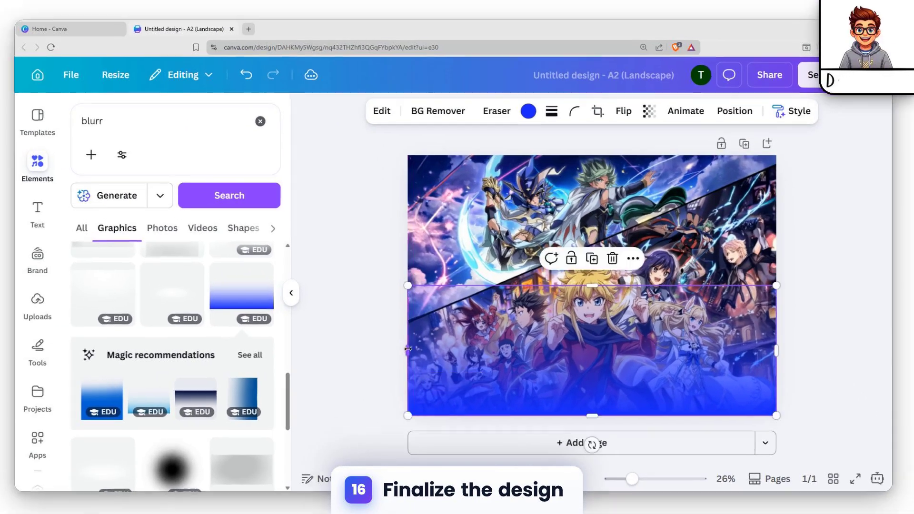
pyautogui.click(823, 306)
# Step: Clear the element search and place a heading text box on the upper part of the poster
pyautogui.click(173, 127)
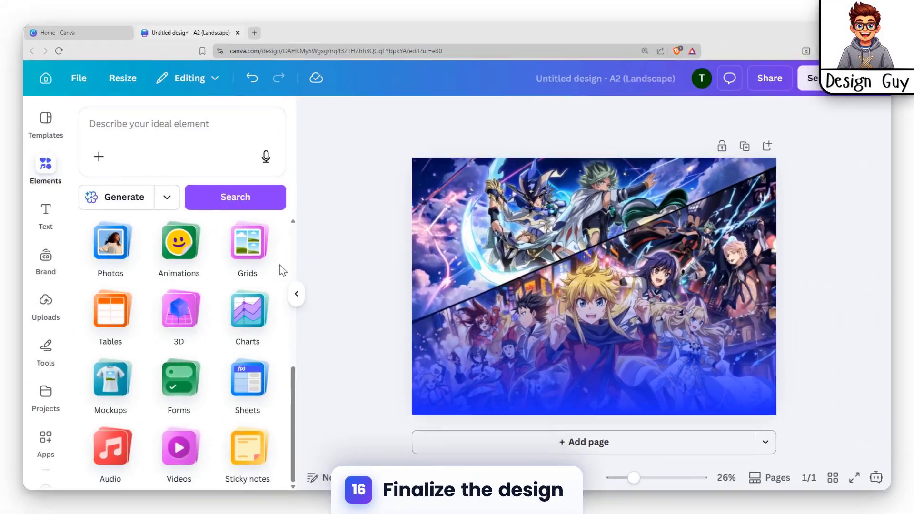
pyautogui.click(0, 227)
pyautogui.click(146, 309)
pyautogui.moveTo(616, 337); pyautogui.dragTo(607, 277)
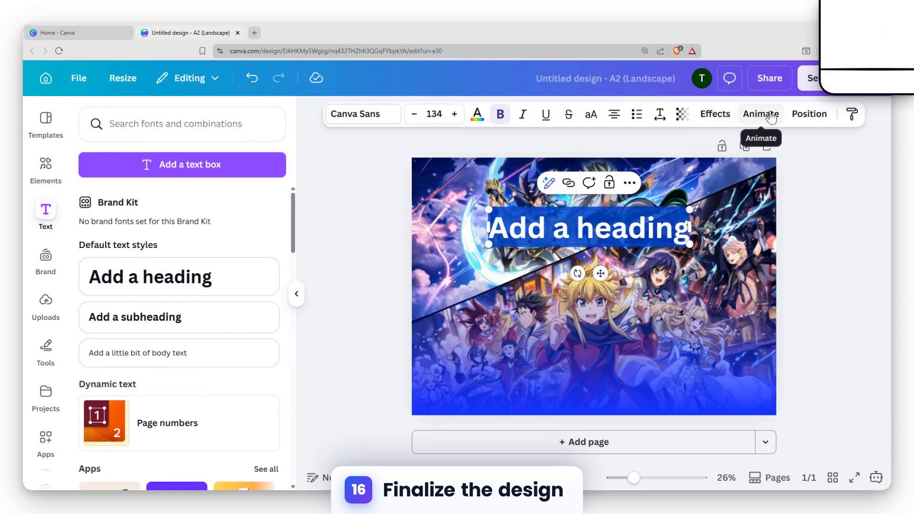
# Step: Replace the heading text with "Latest Anime" and give it the Outline effect and the Curve shape
pyautogui.click(714, 114)
pyautogui.scroll(-4, 181, 286)
pyautogui.scroll(4, 181, 286)
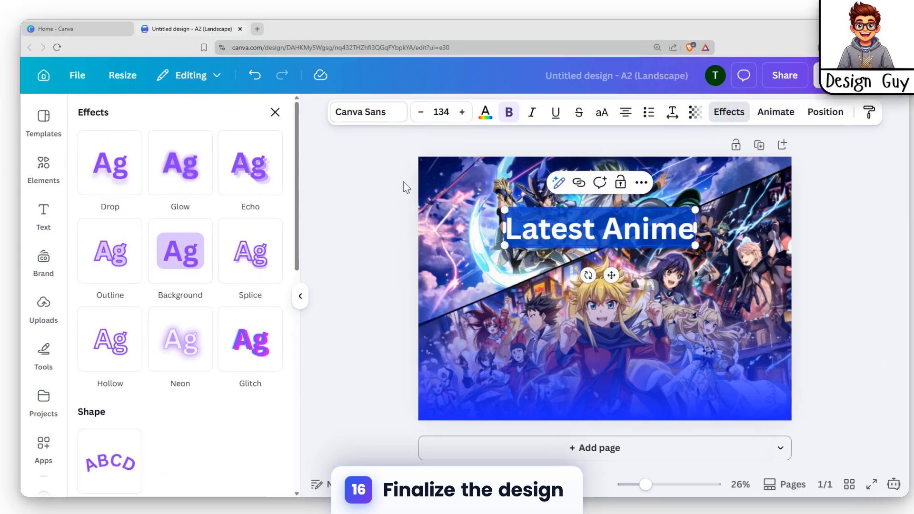
pyautogui.click(179, 250)
pyautogui.click(111, 266)
pyautogui.scroll(-3, 215, 372)
pyautogui.click(105, 465)
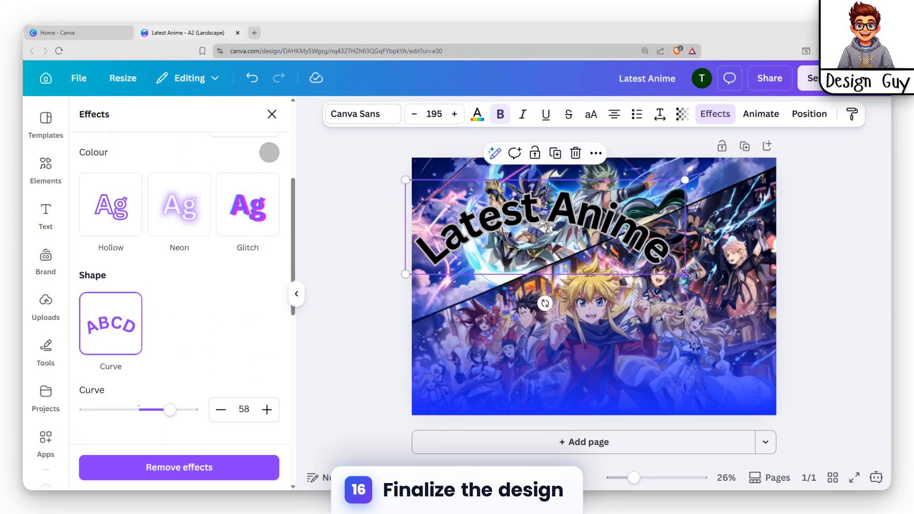
# Step: Enlarge the curved heading to nearly the page width, font size about 248, and make it partly transparent
pyautogui.moveTo(685, 273); pyautogui.dragTo(760, 300)
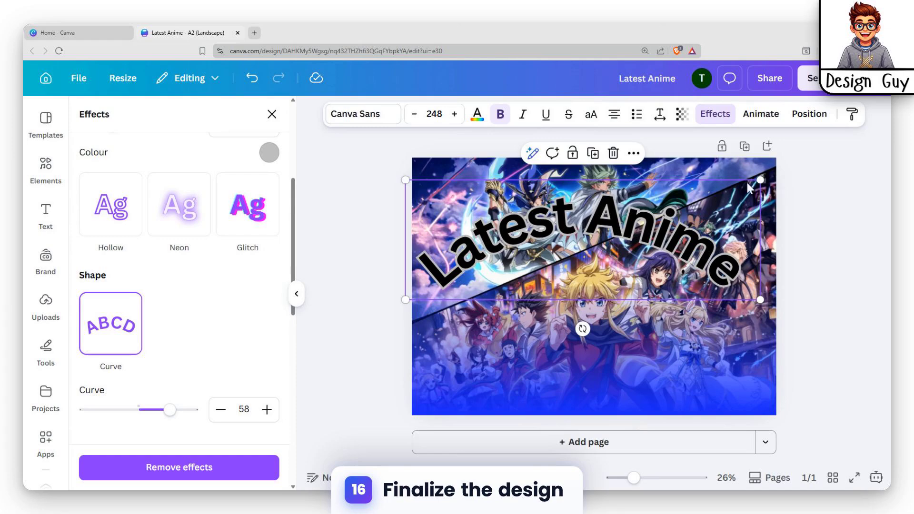
pyautogui.click(682, 114)
pyautogui.moveTo(710, 167); pyautogui.dragTo(678, 167)
# Step: Shift the curved "Latest Anime" heading slightly to the right
pyautogui.click(645, 240)
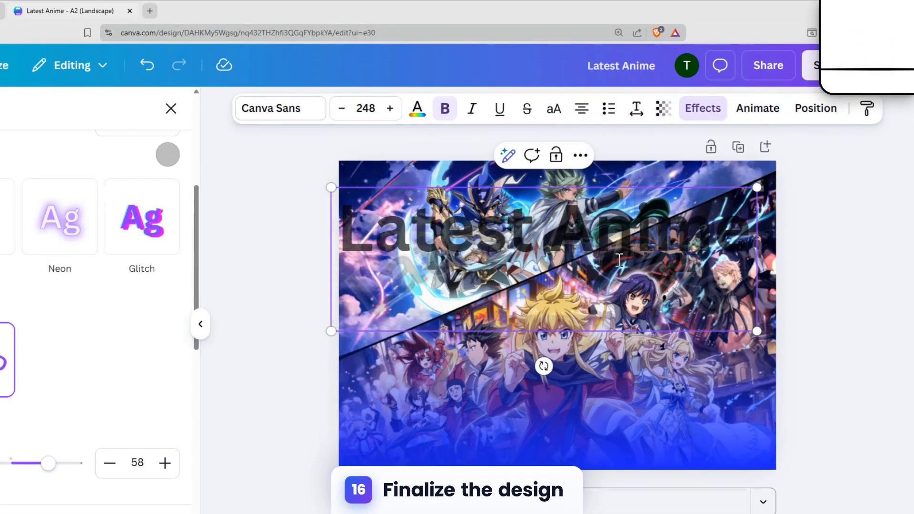
pyautogui.press('Escape')
pyautogui.press('Right')
pyautogui.press('Right')
pyautogui.press('Right')
pyautogui.press('Right')
pyautogui.press('Right')
pyautogui.press('Right')
pyautogui.press('Right')
pyautogui.press('Right')
pyautogui.press('Right')
pyautogui.press('Right')
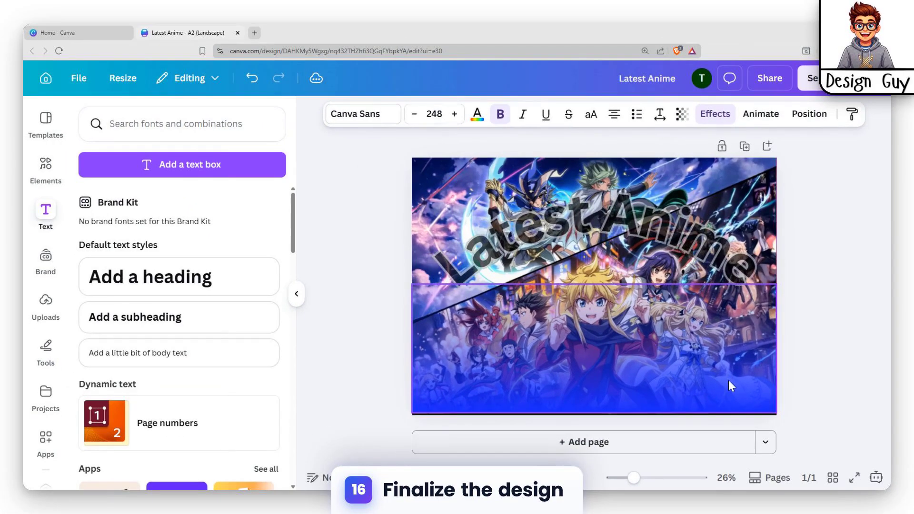
# Step: Change the outline colour of the "Latest Anime" heading to red
pyautogui.scroll(-4, 62, 371)
pyautogui.click(713, 114)
pyautogui.scroll(-6, 193, 306)
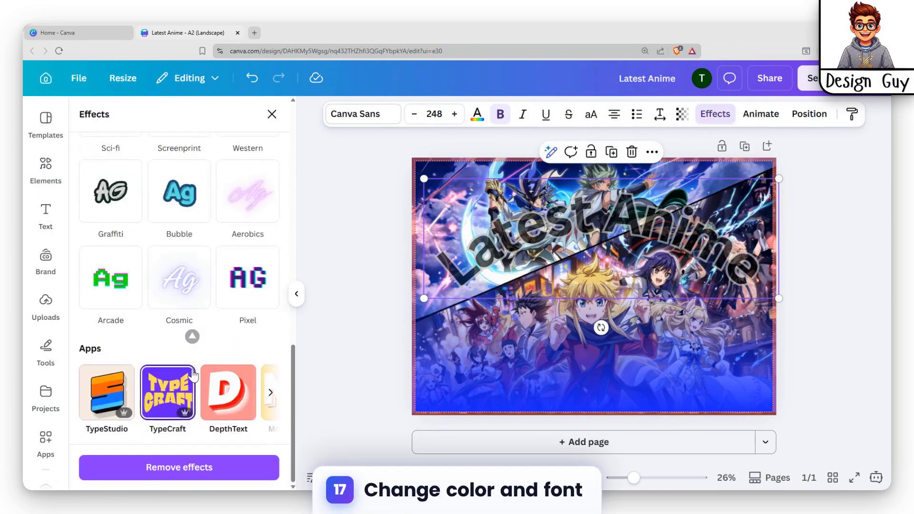
pyautogui.scroll(9, 119, 237)
pyautogui.scroll(4, 143, 243)
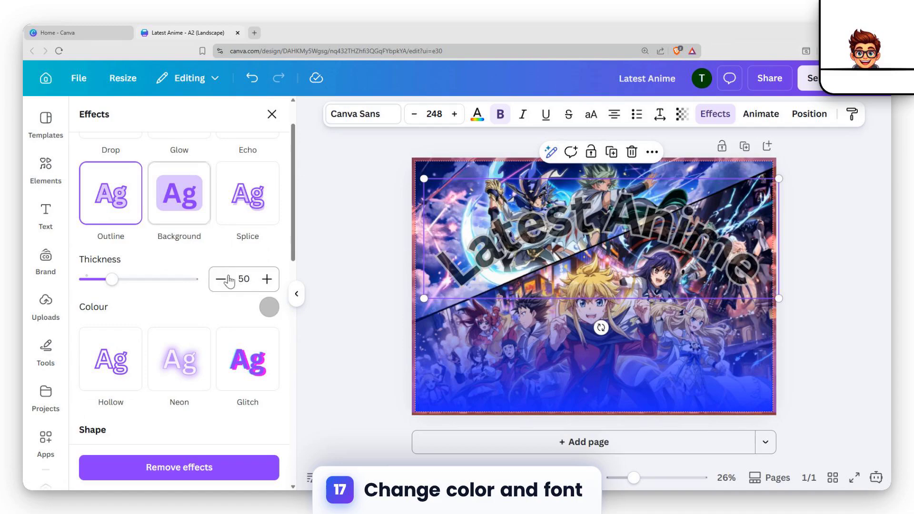
pyautogui.click(269, 307)
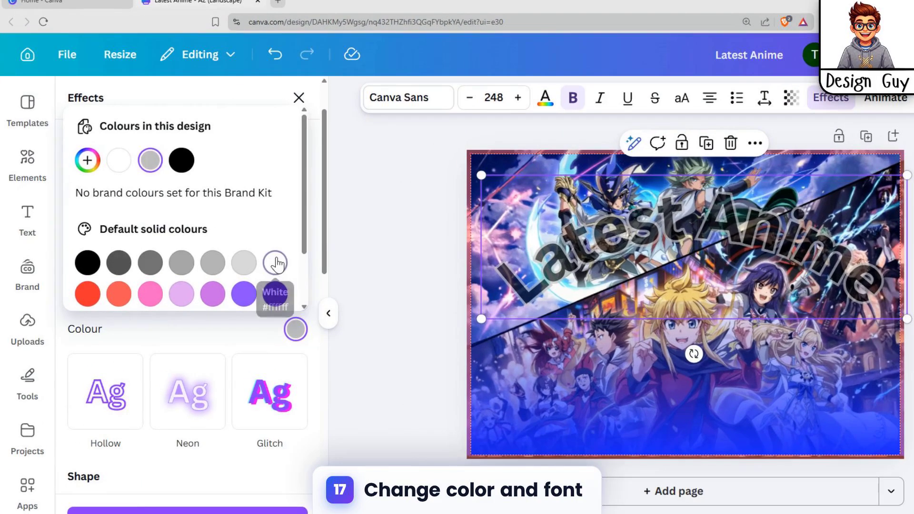
pyautogui.click(181, 262)
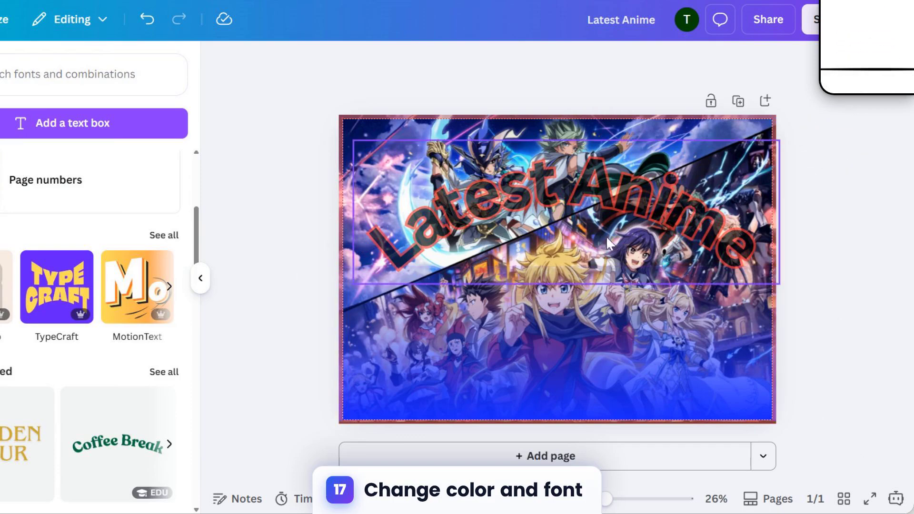
# Step: Review the outline, curve and other available text effect settings for the "Latest Anime" heading
pyautogui.click(607, 236)
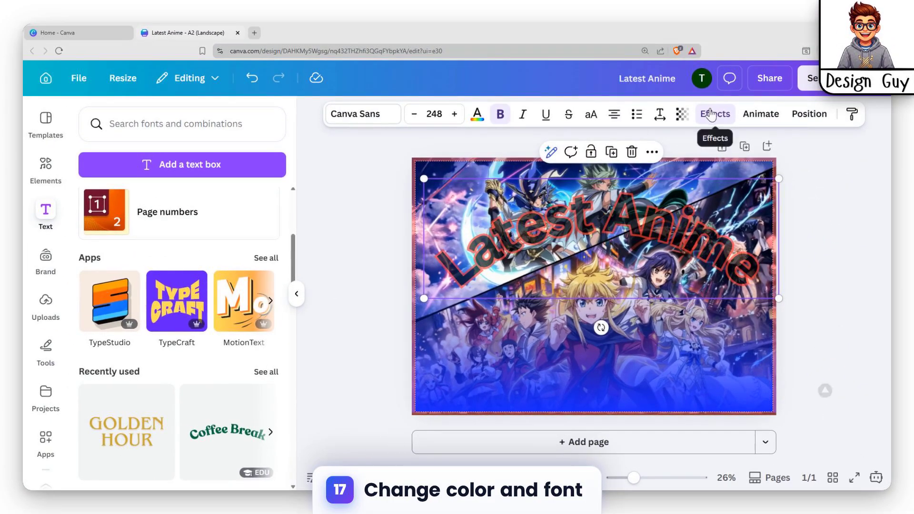
pyautogui.click(710, 115)
pyautogui.scroll(-5, 181, 285)
pyautogui.scroll(8, 212, 314)
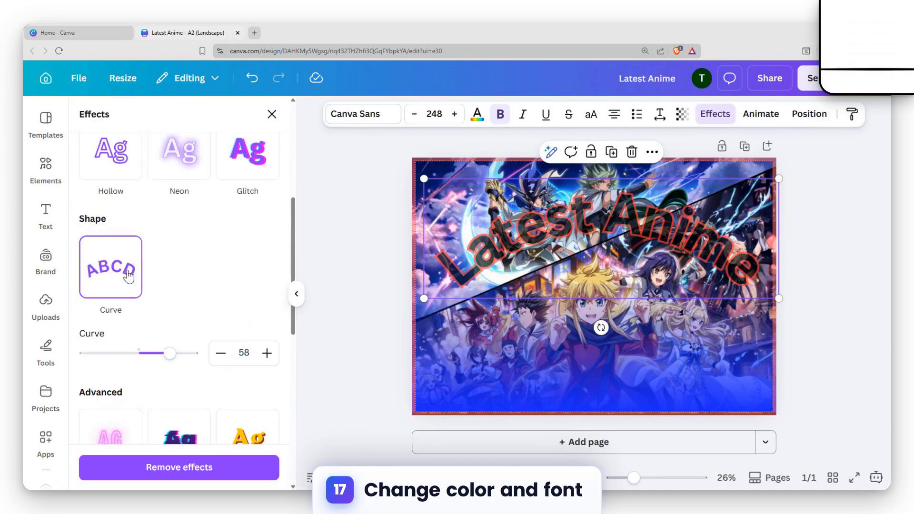
pyautogui.scroll(4, 138, 274)
pyautogui.scroll(1, 113, 305)
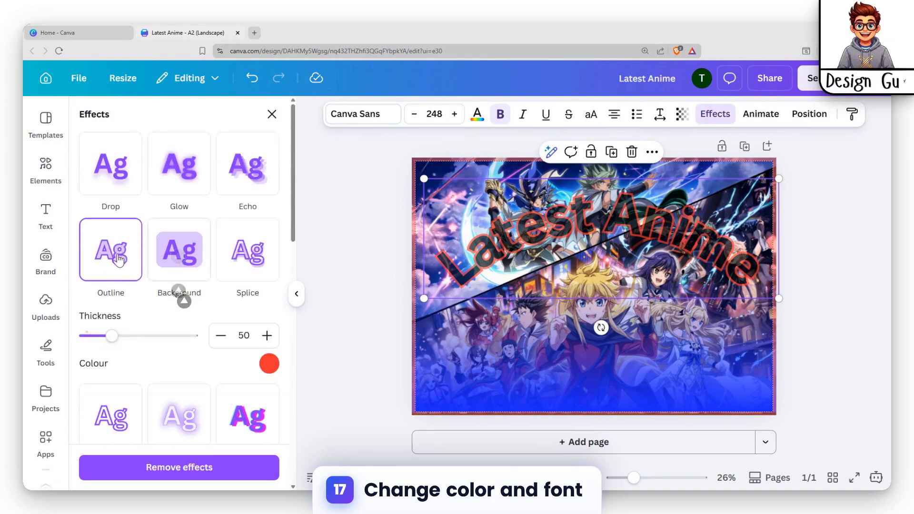
pyautogui.scroll(-4, 126, 271)
pyautogui.scroll(-8, 145, 318)
pyautogui.scroll(12, 159, 327)
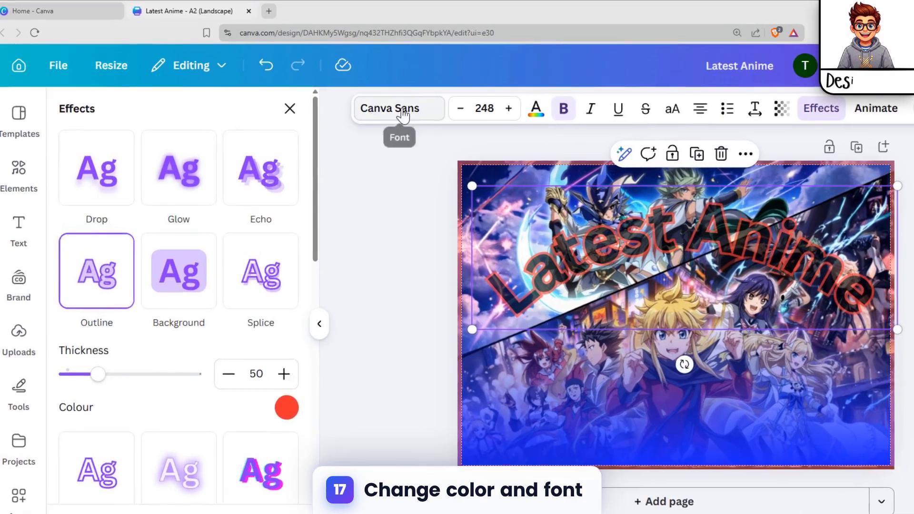
# Step: Change the heading's font to Celandine from the Handwriting fonts and deselect the text to view the poster
pyautogui.click(364, 116)
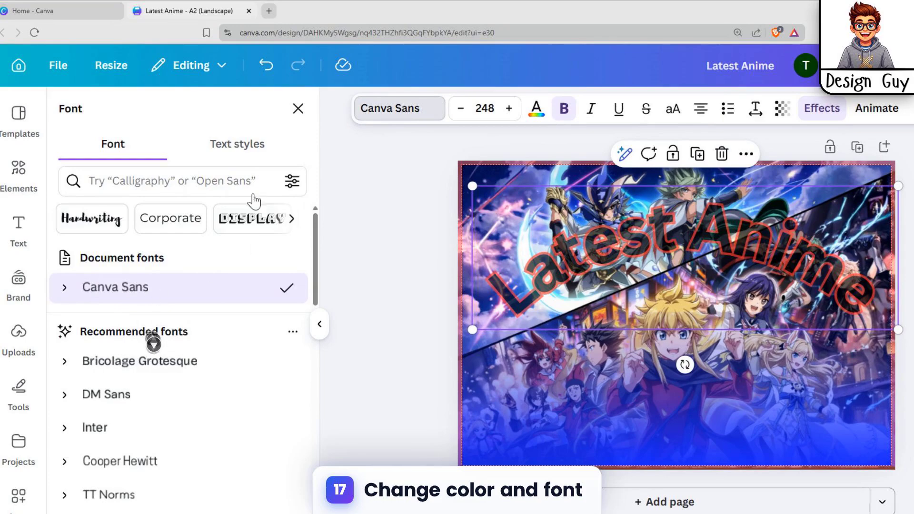
pyautogui.scroll(-3, 205, 307)
pyautogui.scroll(3, 184, 315)
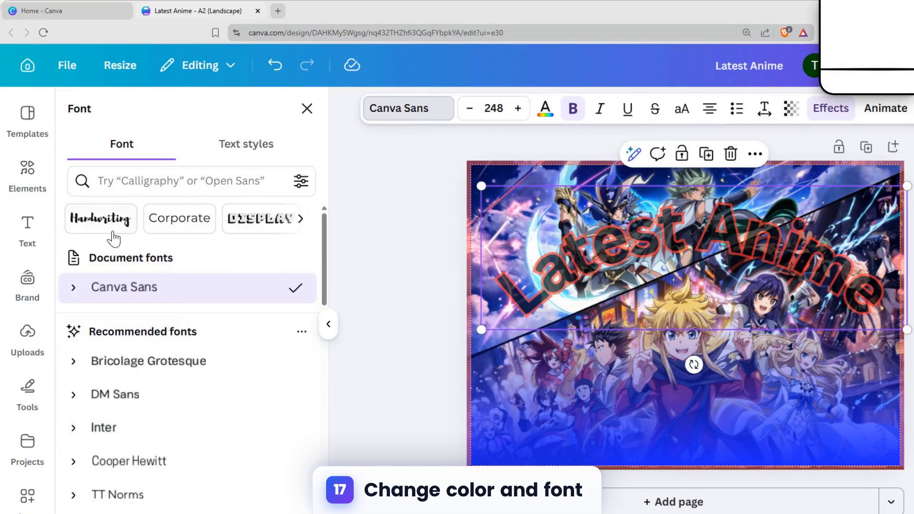
pyautogui.click(92, 224)
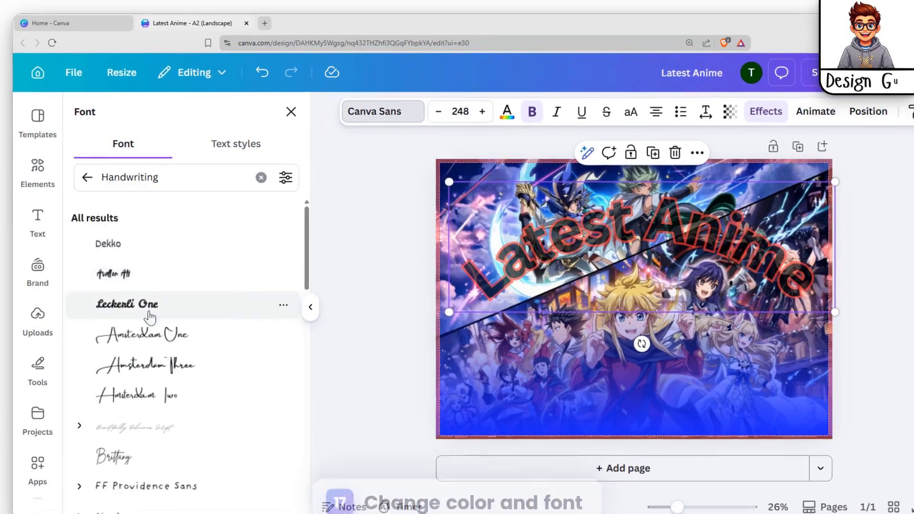
pyautogui.scroll(-4, 143, 367)
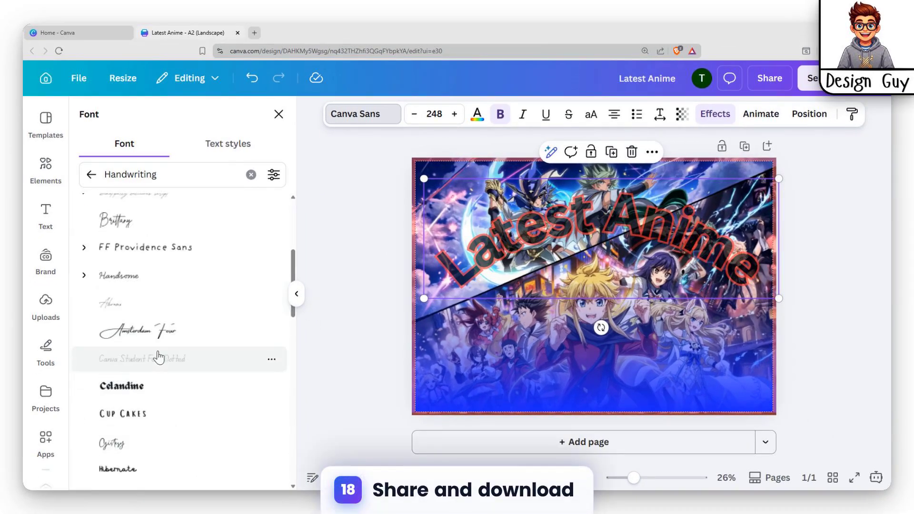
pyautogui.scroll(-2, 161, 341)
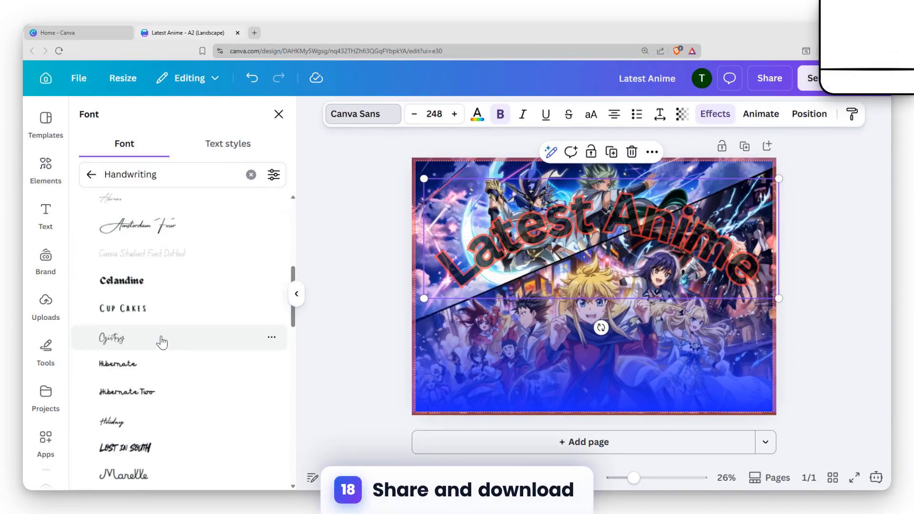
pyautogui.click(166, 294)
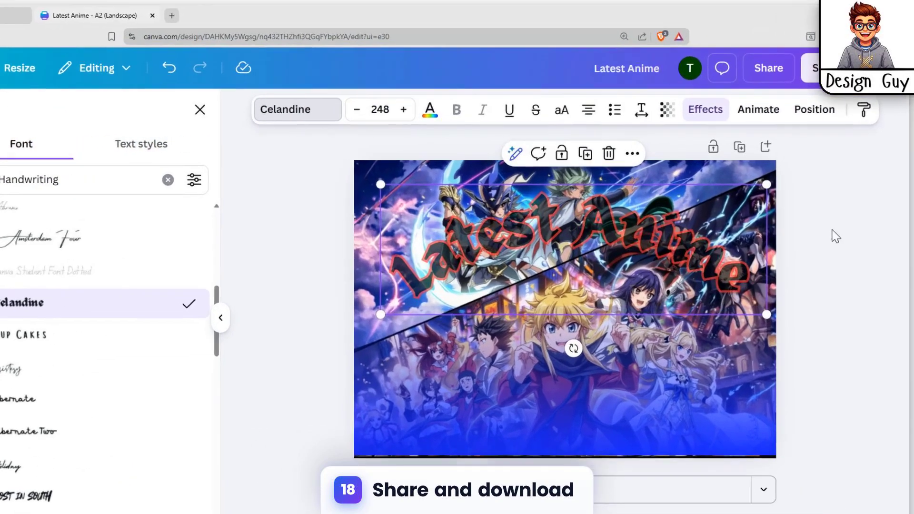
pyautogui.click(817, 221)
pyautogui.click(823, 397)
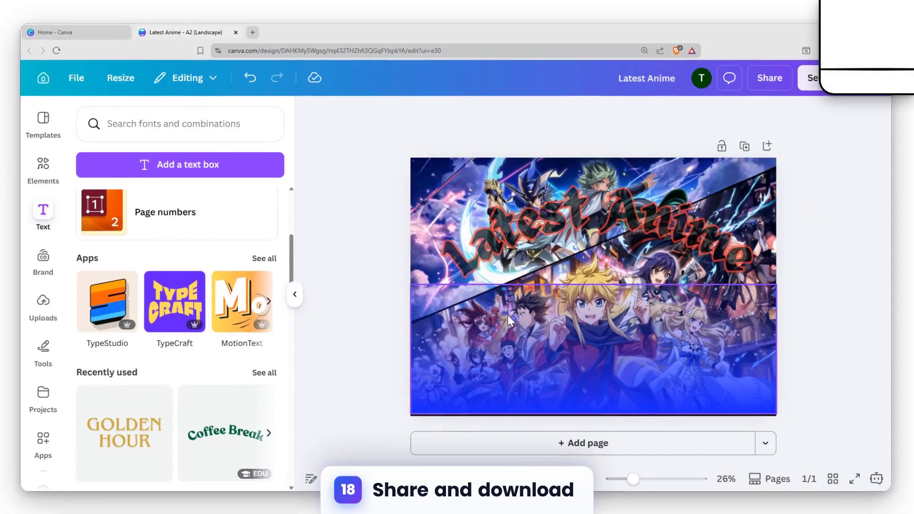
pyautogui.scroll(-5, 170, 339)
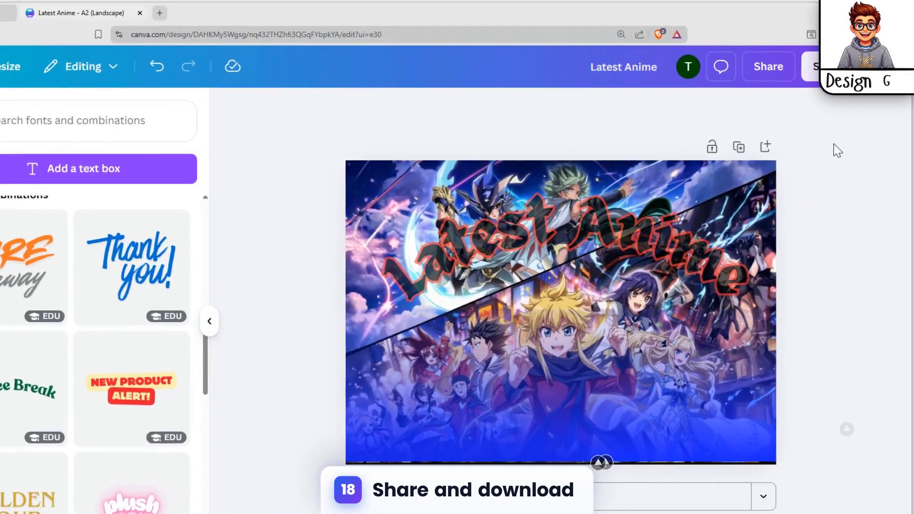
# Step: Open the design's download settings and set the PNG export size to 3.125
pyautogui.click(769, 77)
pyautogui.click(640, 414)
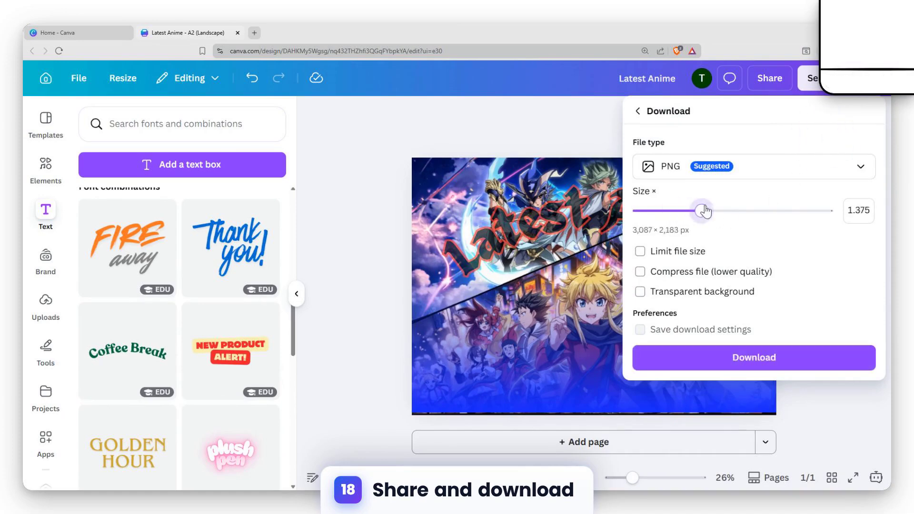
pyautogui.moveTo(702, 211); pyautogui.dragTo(827, 211)
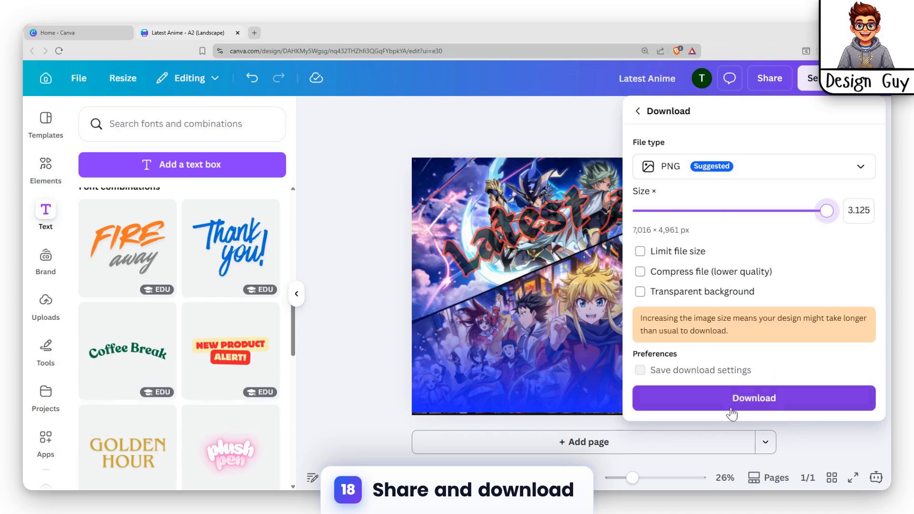
# Step: Configure the download as PDF Print with crop marks and bleed and the CMYK (best for professional printing) colour profile
pyautogui.click(799, 175)
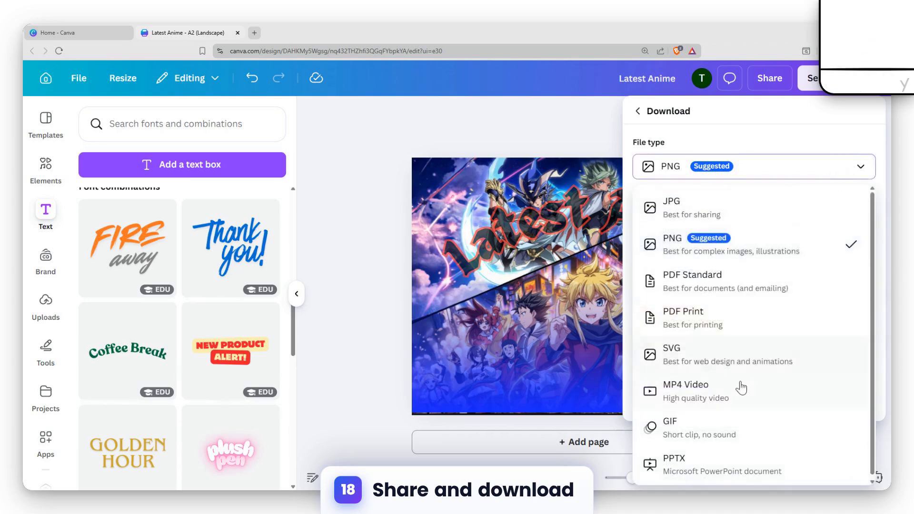
pyautogui.click(741, 317)
pyautogui.click(709, 194)
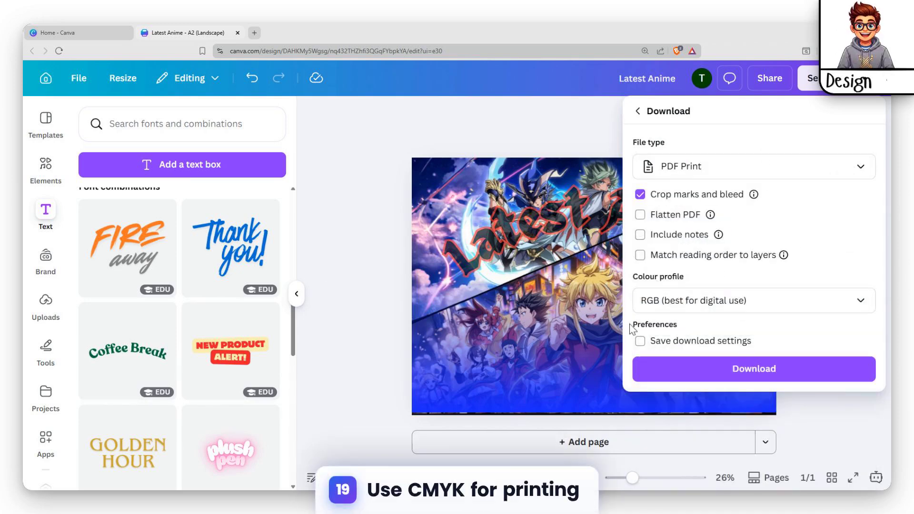
pyautogui.click(757, 303)
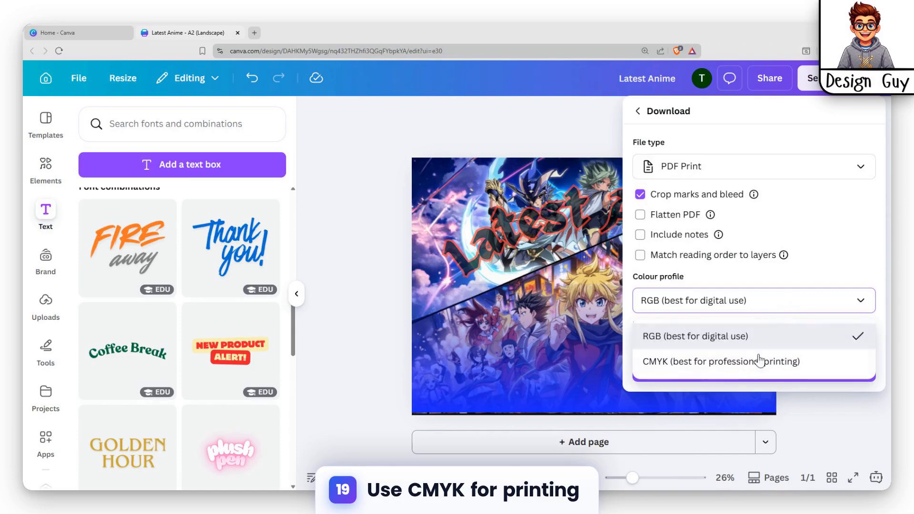
pyautogui.click(710, 366)
pyautogui.click(842, 409)
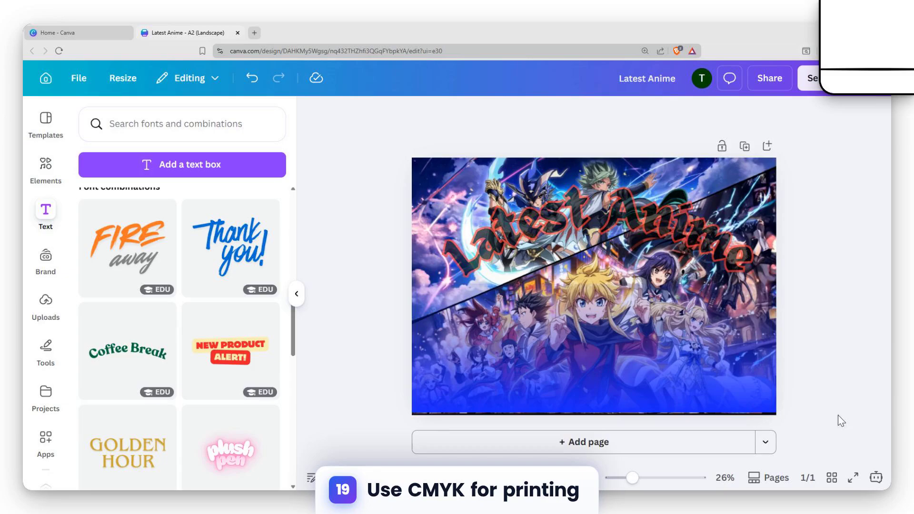